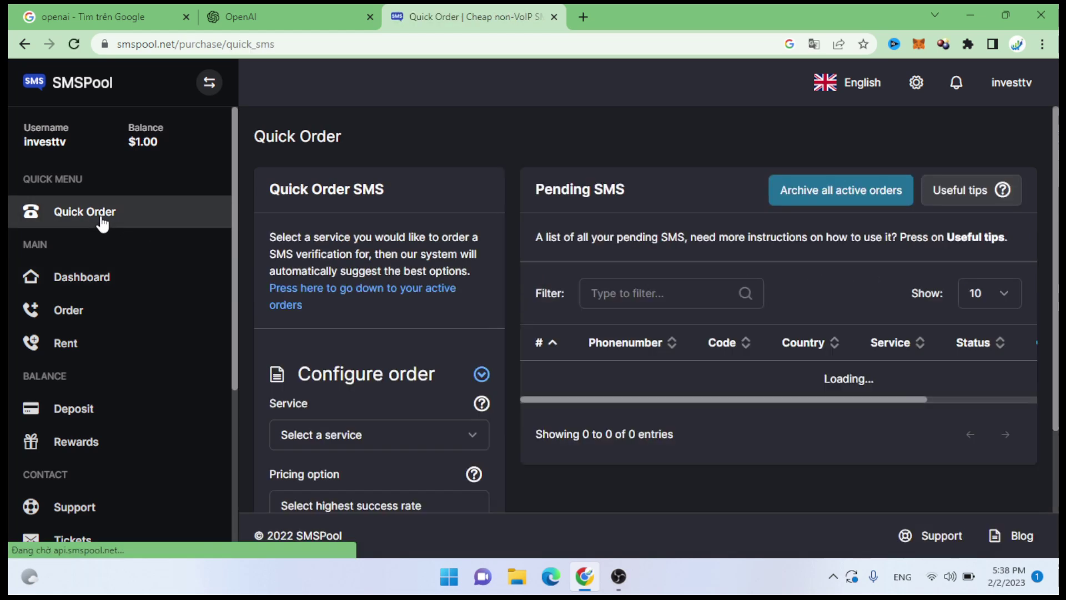
Switch back to the 'openai - Tìm trên Google' search results tab
{"action": "mouse_move", "coordinate": [88, 4]}
{"action": "left_click", "coordinate": [88, 5]}
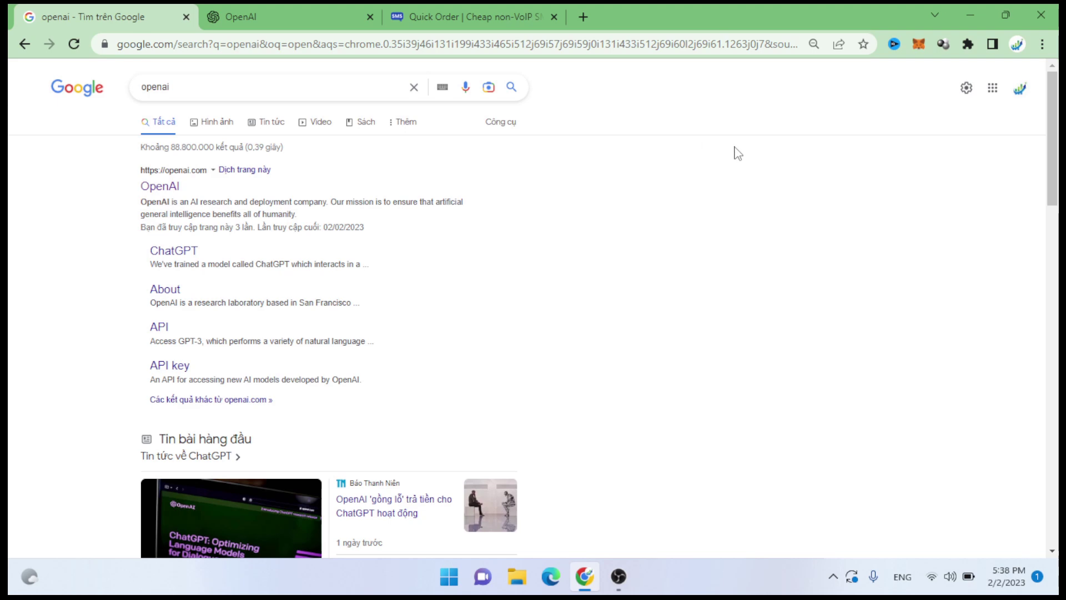
From the OpenAI tab, go to Chrome's extensions management page and launch the Chrome Web Store
{"action": "left_click", "coordinate": [321, 5]}
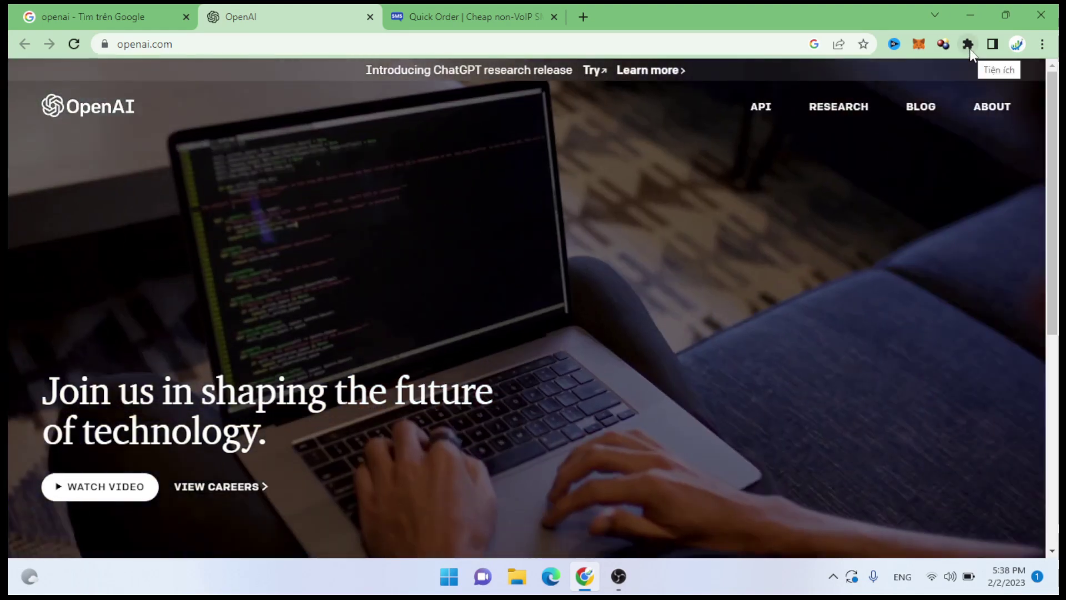
{"action": "left_click", "coordinate": [969, 45]}
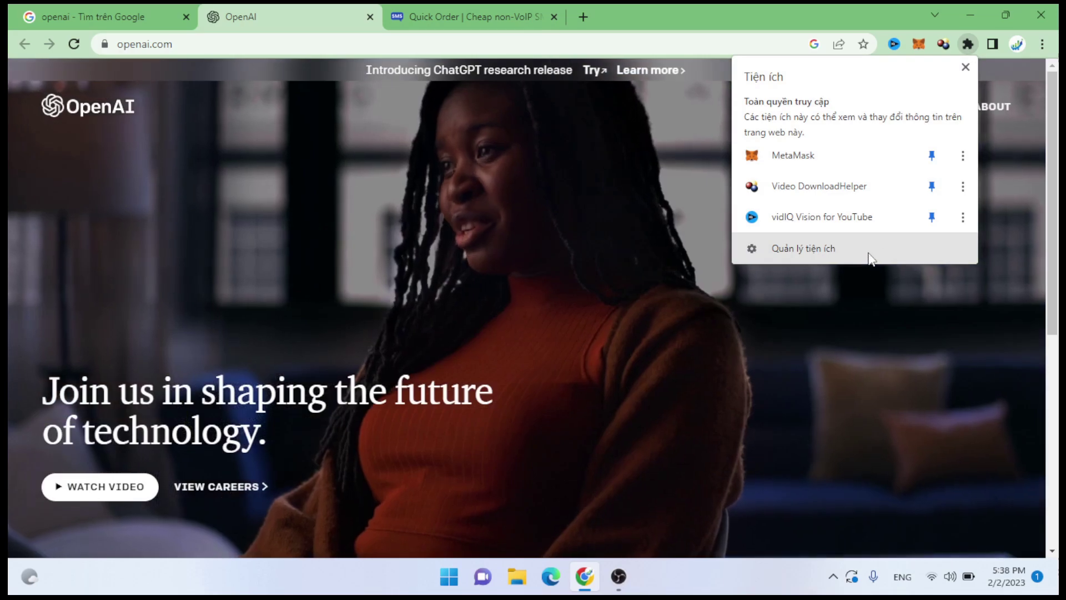
{"action": "left_click", "coordinate": [868, 257]}
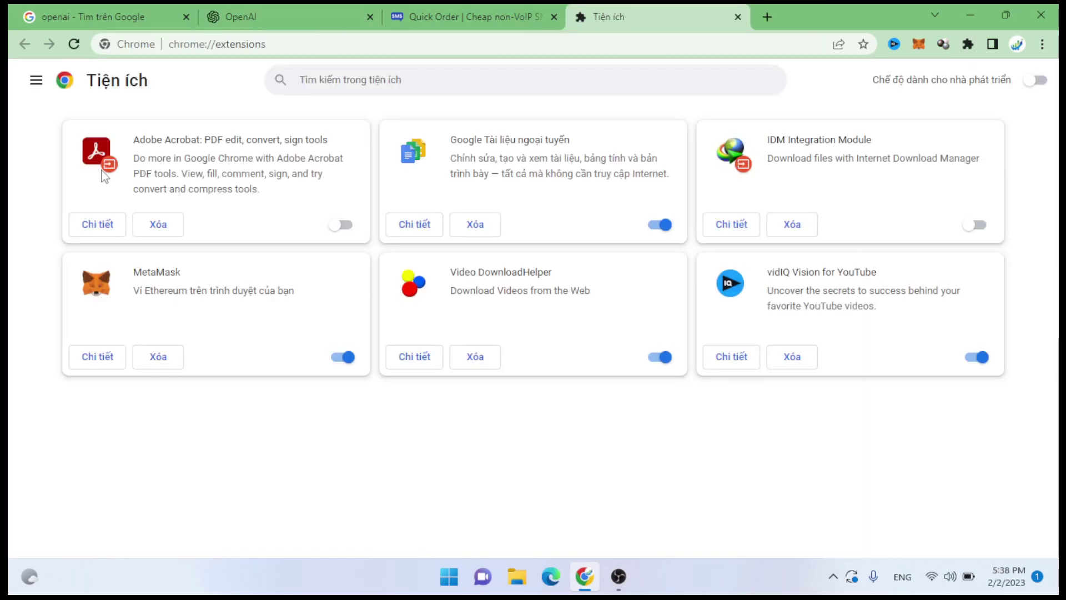
{"action": "left_click", "coordinate": [36, 81]}
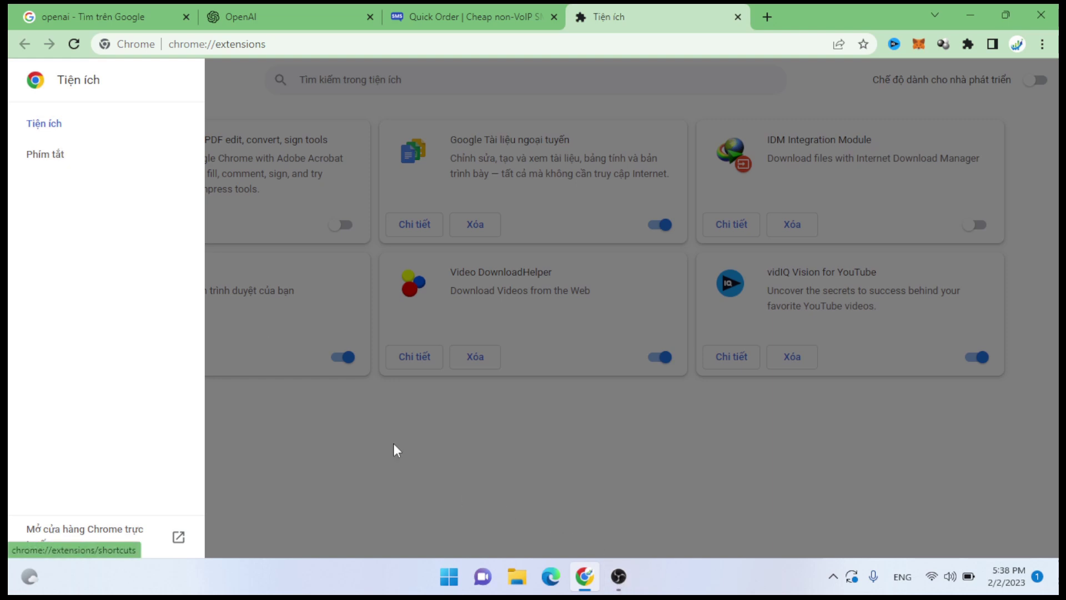
{"action": "left_click", "coordinate": [100, 536]}
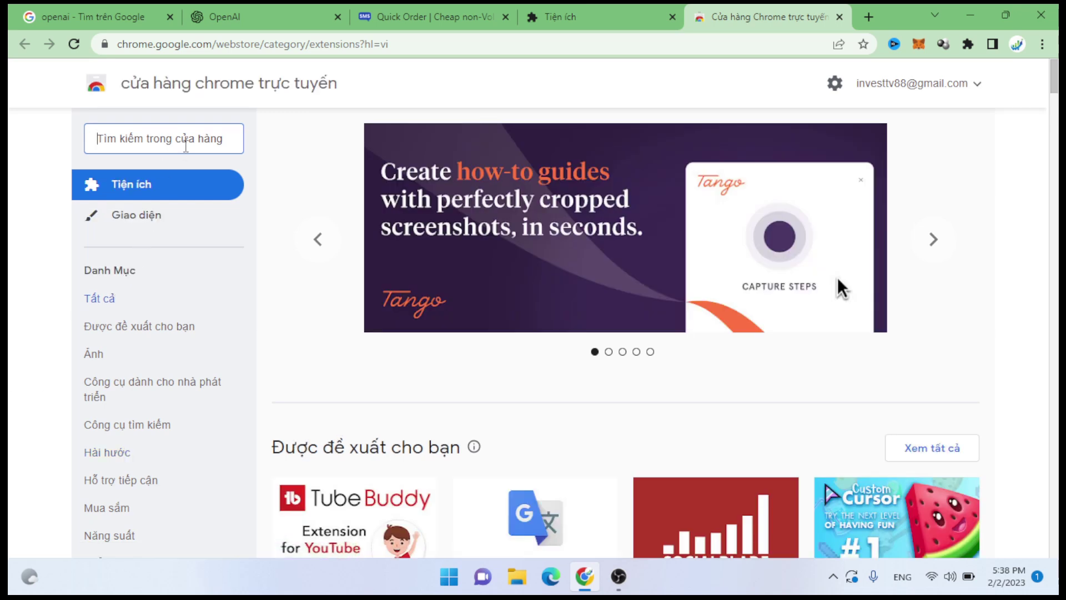
Search the store for 'free vpn for chrome', filter to extensions, and open the uVPN listing
{"action": "type", "text": "free"}
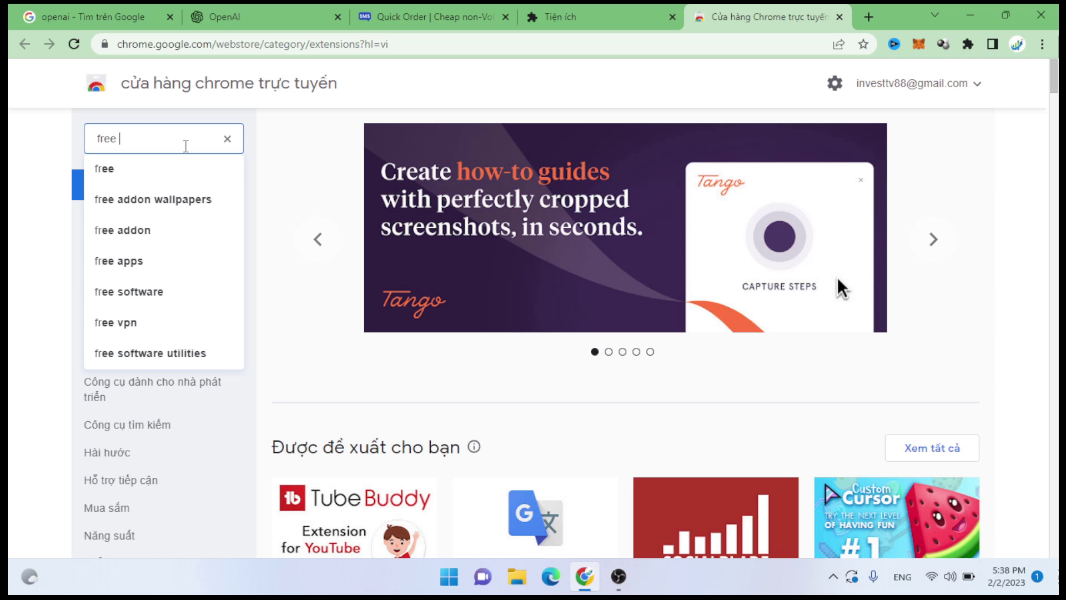
{"action": "type", "text": " vpn for chrome"}
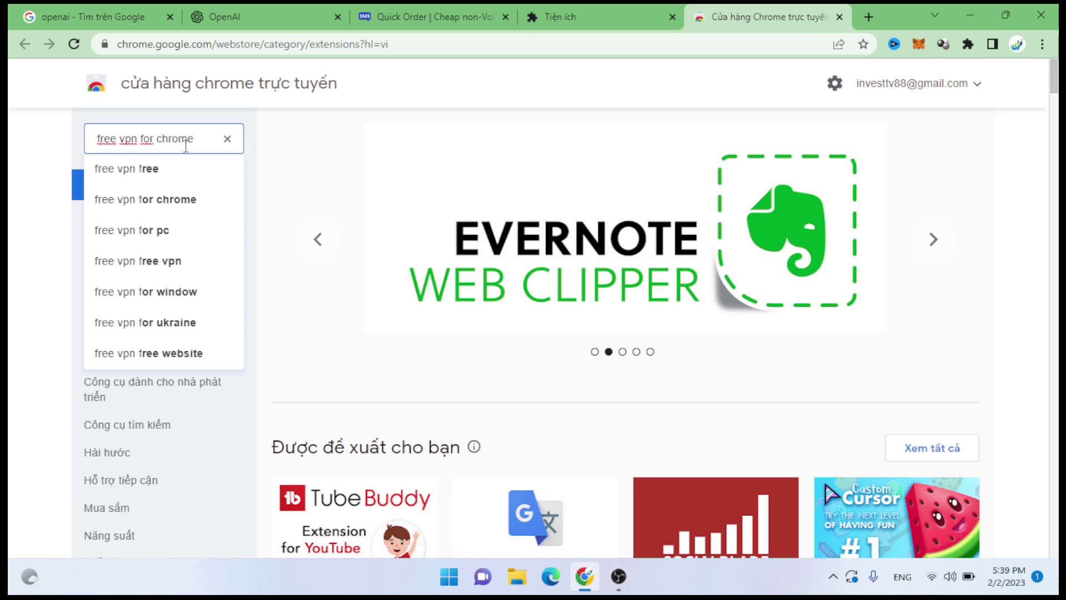
{"action": "key", "text": "Return"}
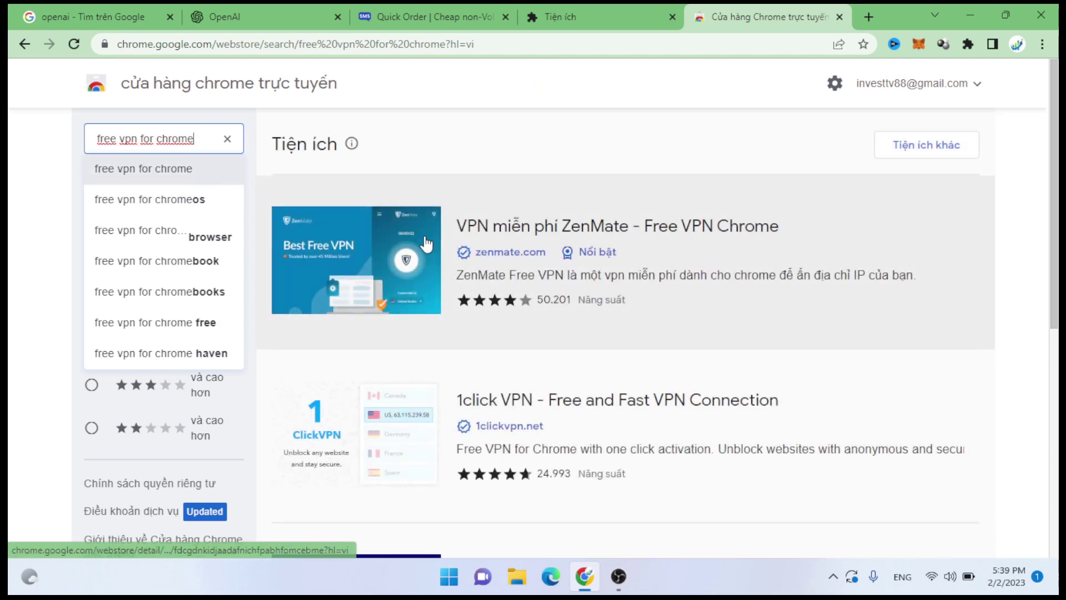
{"action": "left_click", "coordinate": [388, 144]}
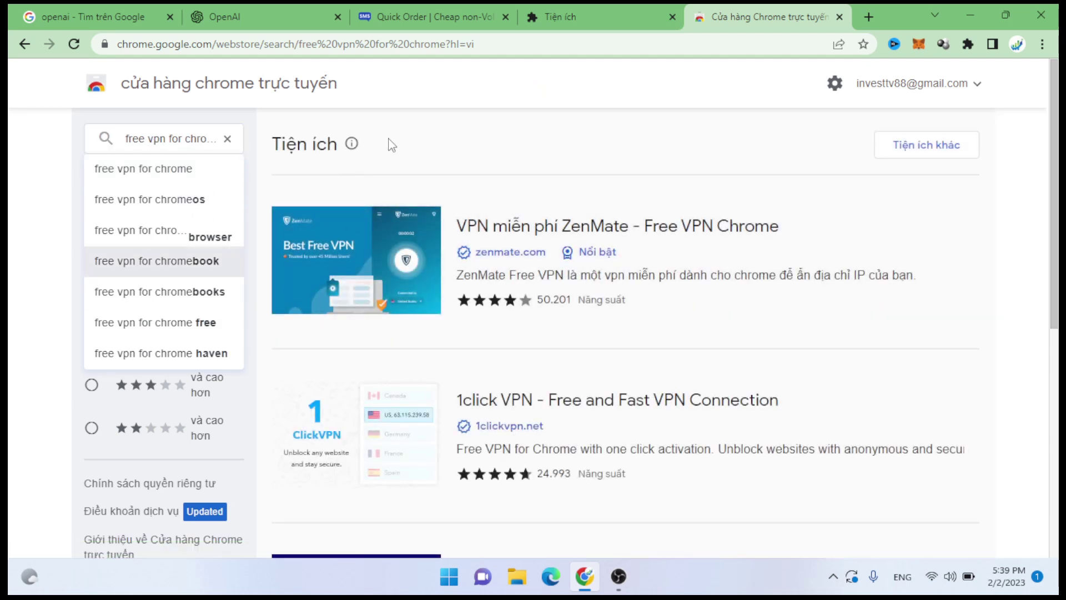
{"action": "left_click", "coordinate": [139, 219]}
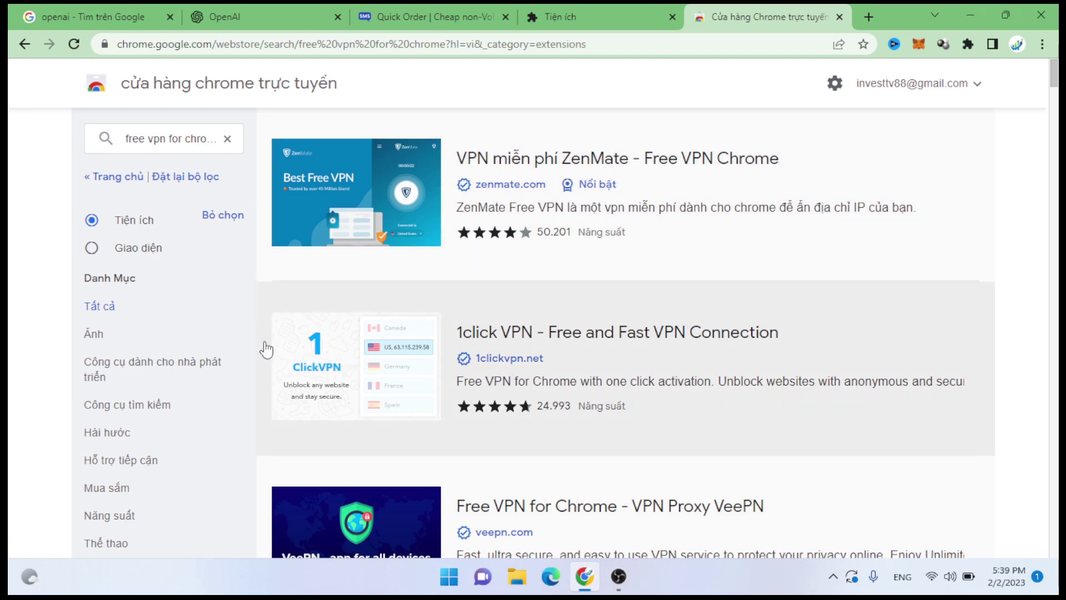
{"action": "scroll", "coordinate": [40, 338], "scroll_direction": "down", "scroll_amount": 8}
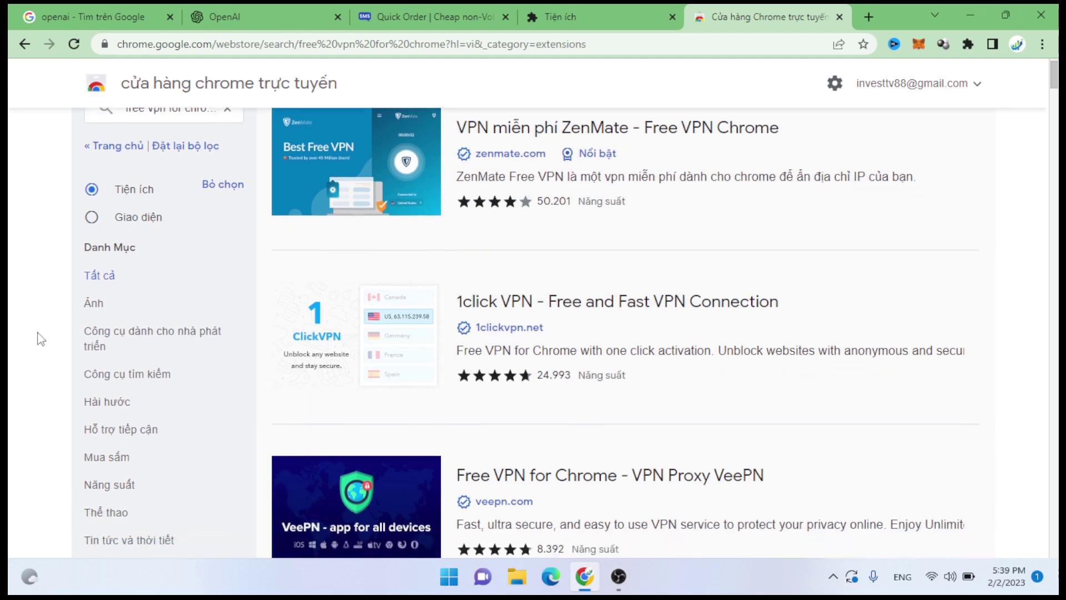
{"action": "scroll", "coordinate": [40, 339], "scroll_direction": "down", "scroll_amount": 1}
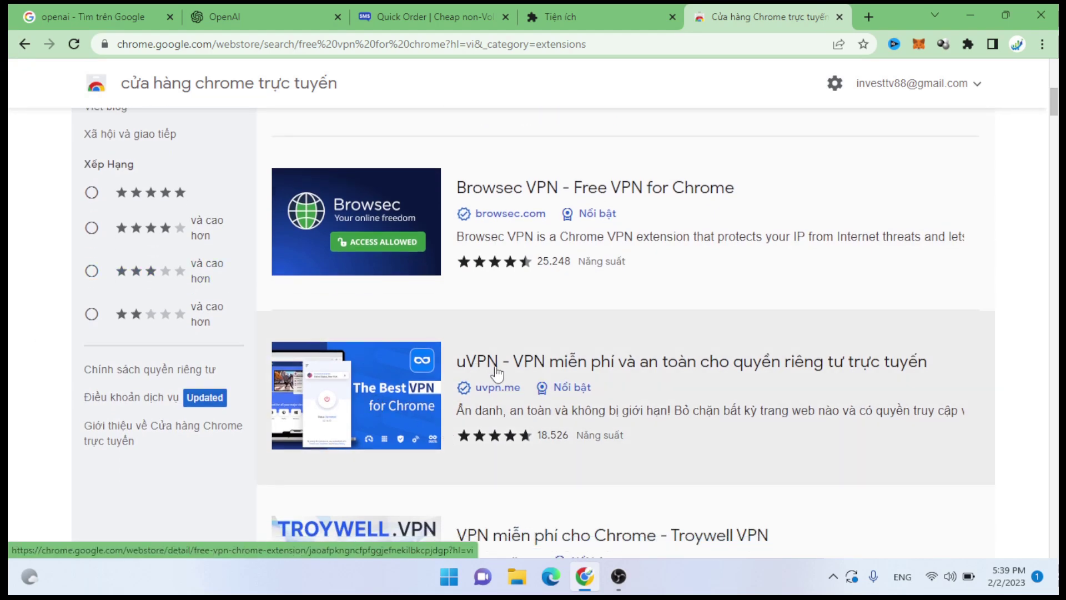
{"action": "left_click", "coordinate": [392, 399]}
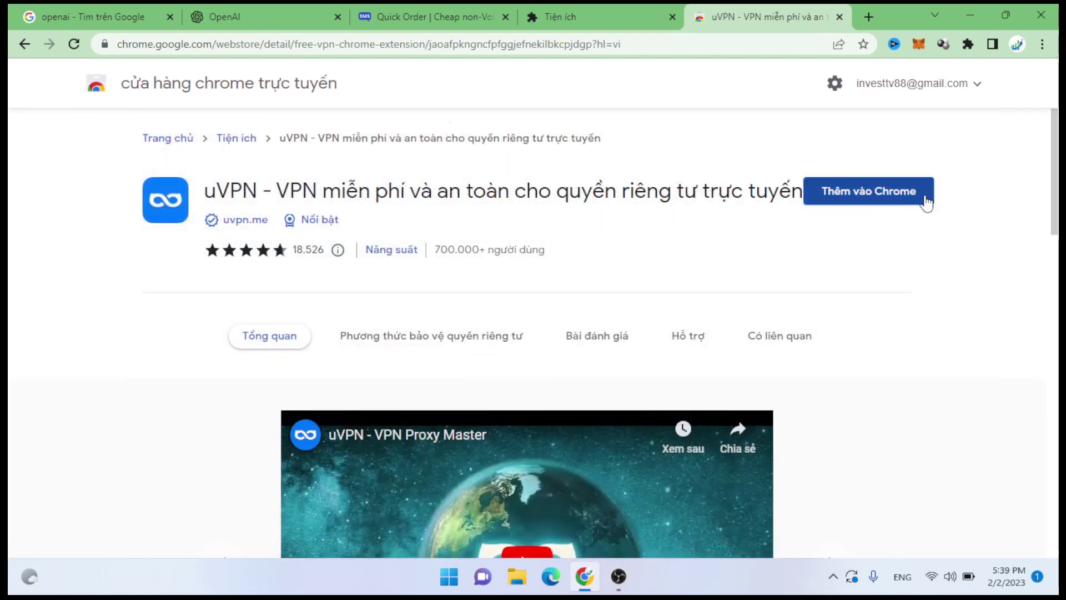
Add uVPN to Chrome and confirm the extension installation
{"action": "left_click", "coordinate": [925, 199]}
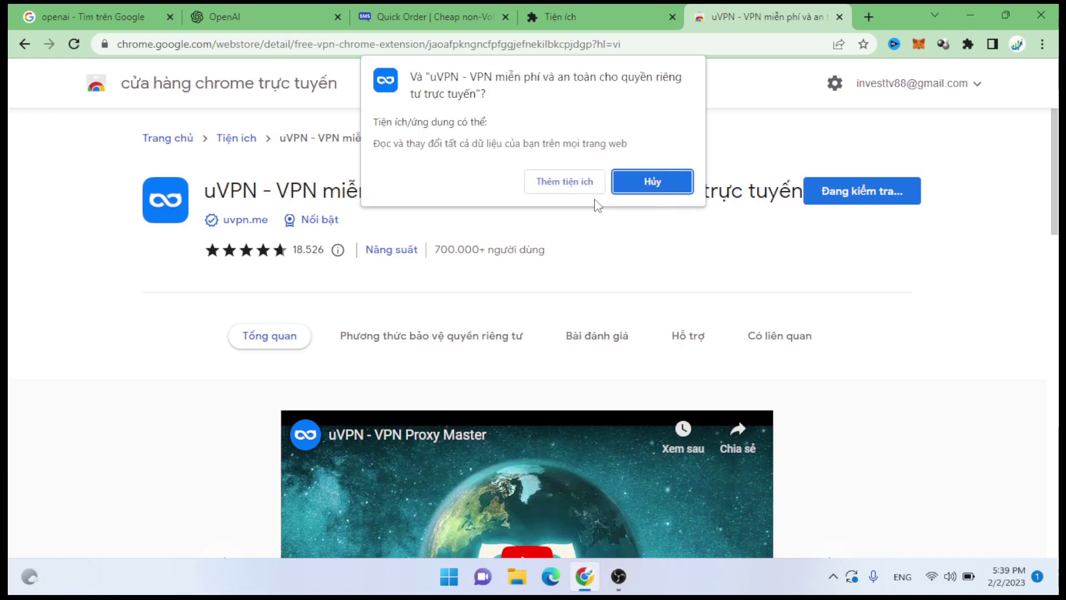
{"action": "left_click", "coordinate": [590, 192]}
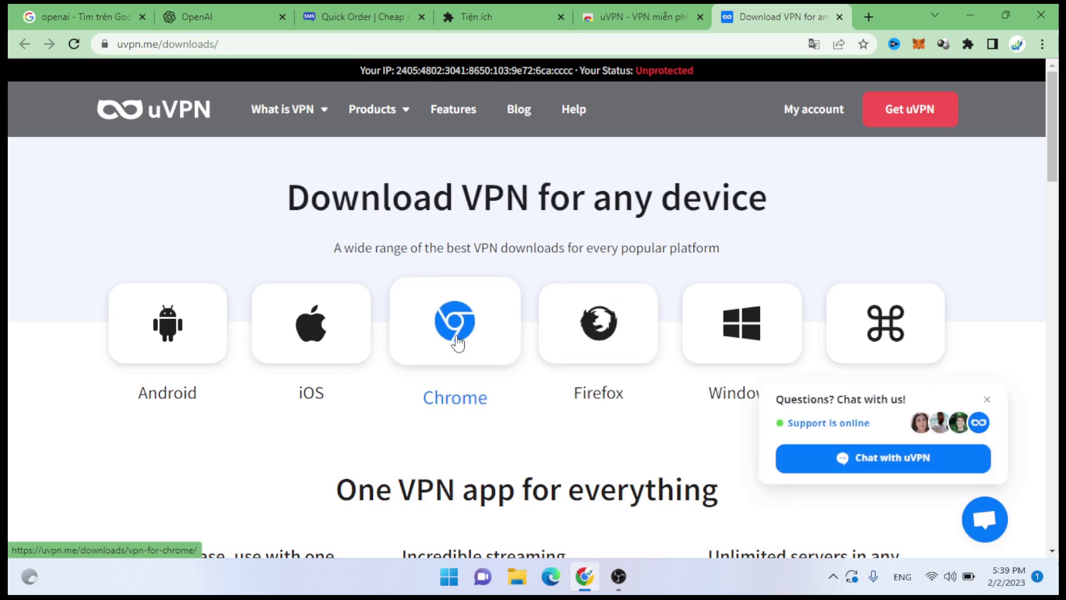
Open the Chrome card on uvpn.me/downloads and scroll to the 'uVPN for Chrome browser' section
{"action": "left_click", "coordinate": [468, 340]}
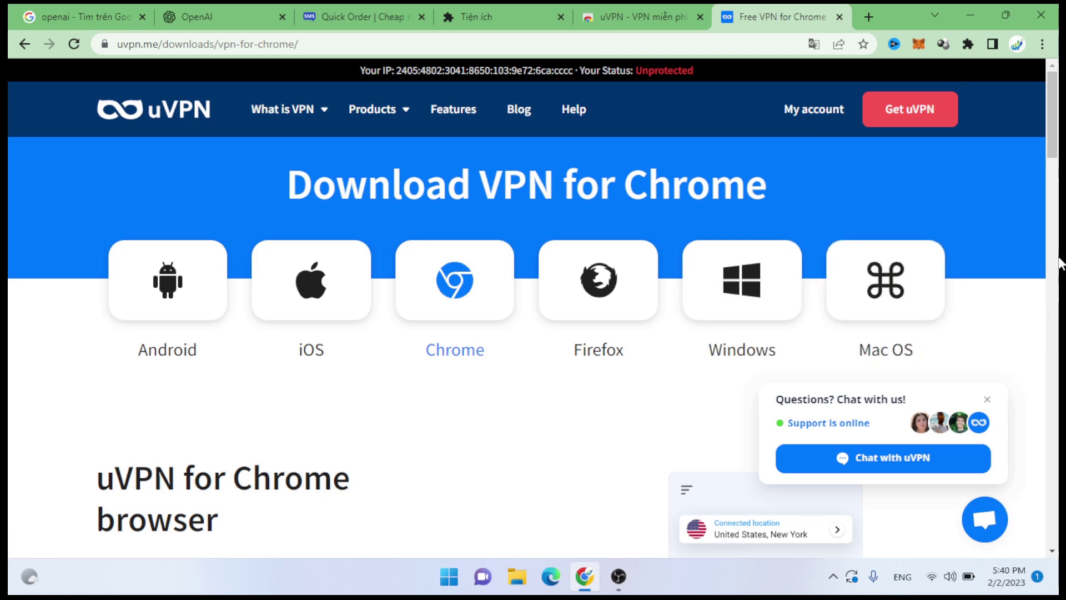
{"action": "left_click_drag", "start_coordinate": [1061, 150], "coordinate": [1045, 197]}
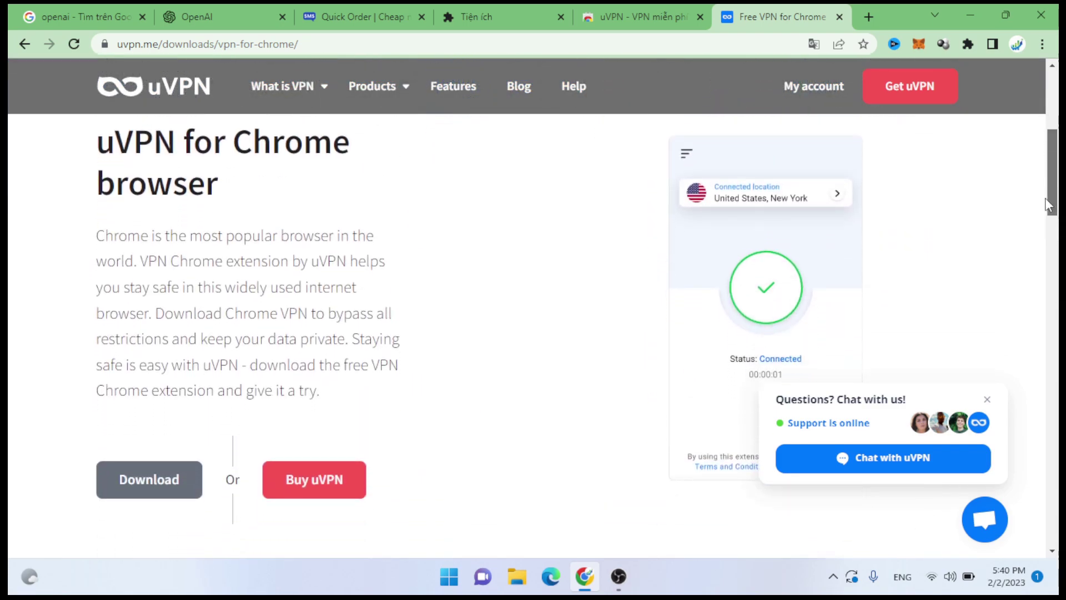
{"action": "left_click", "coordinate": [970, 48]}
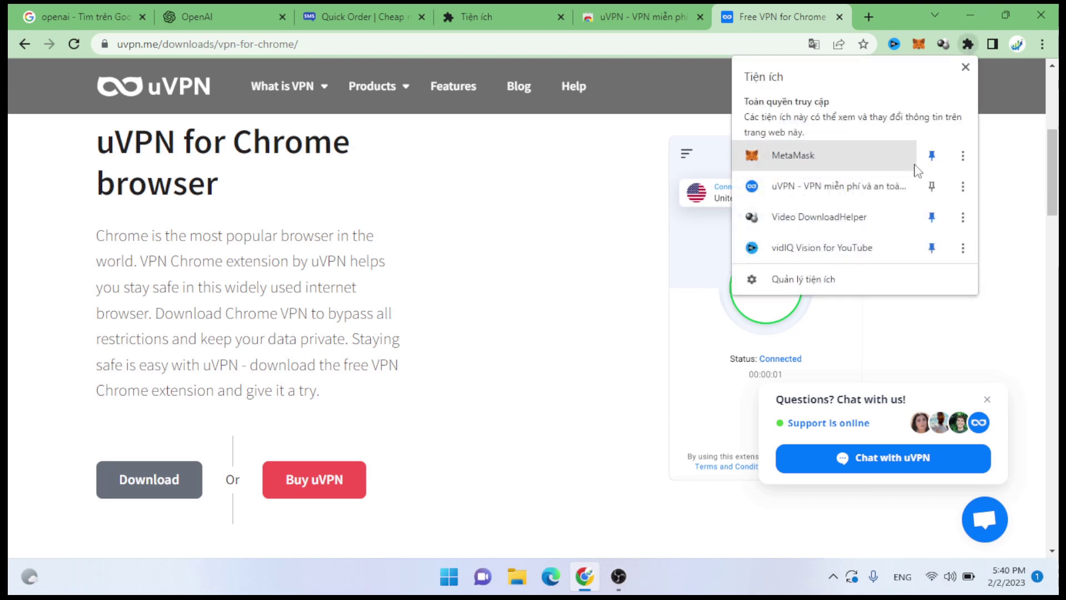
Pin uVPN to the toolbar, close the 'Free VPN for Chrome' tab, and open the uVPN popup
{"action": "left_click", "coordinate": [932, 187]}
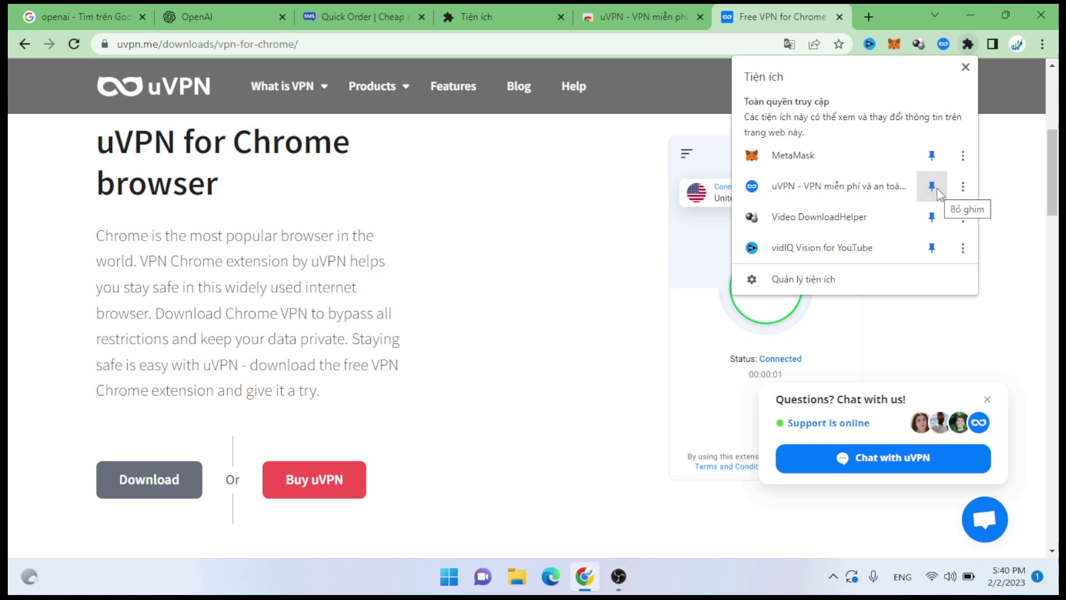
{"action": "left_click", "coordinate": [840, 17]}
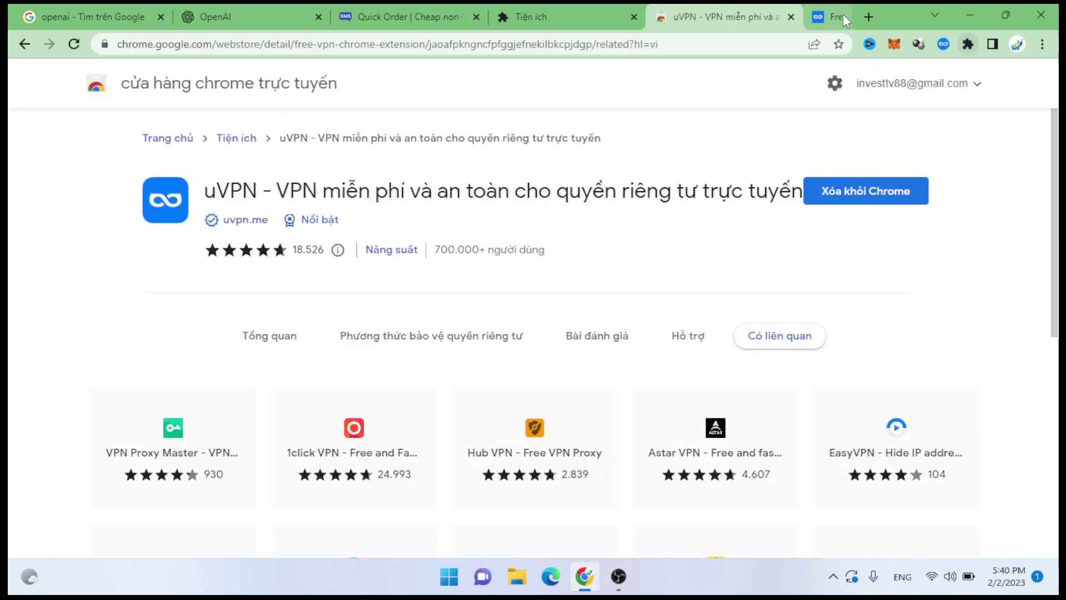
{"action": "left_click", "coordinate": [943, 44]}
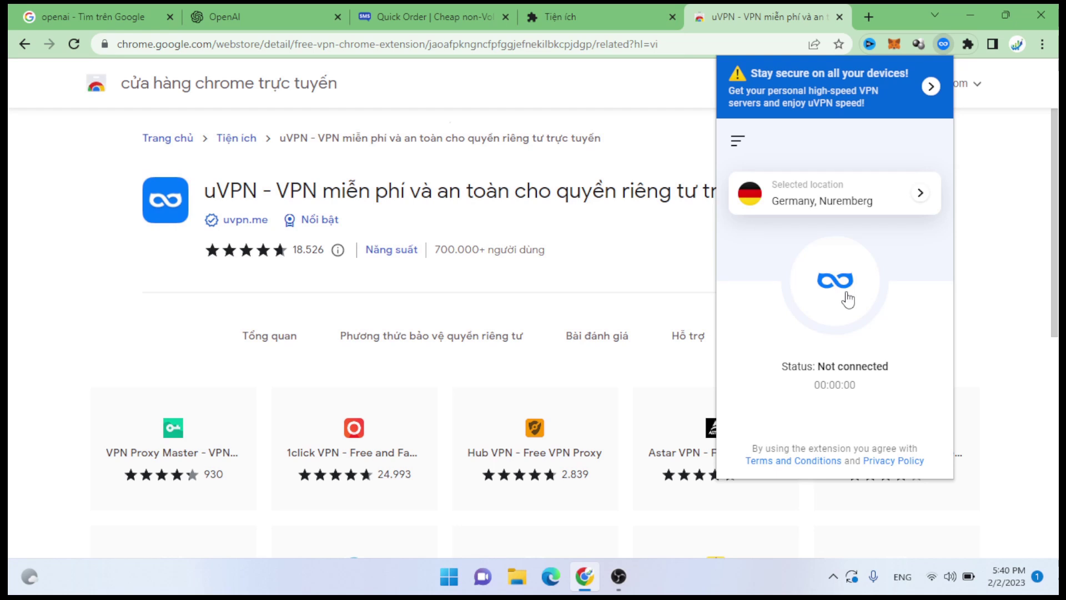
Expand Germany in the uVPN server list and connect through Frankfurt
{"action": "left_click", "coordinate": [919, 194]}
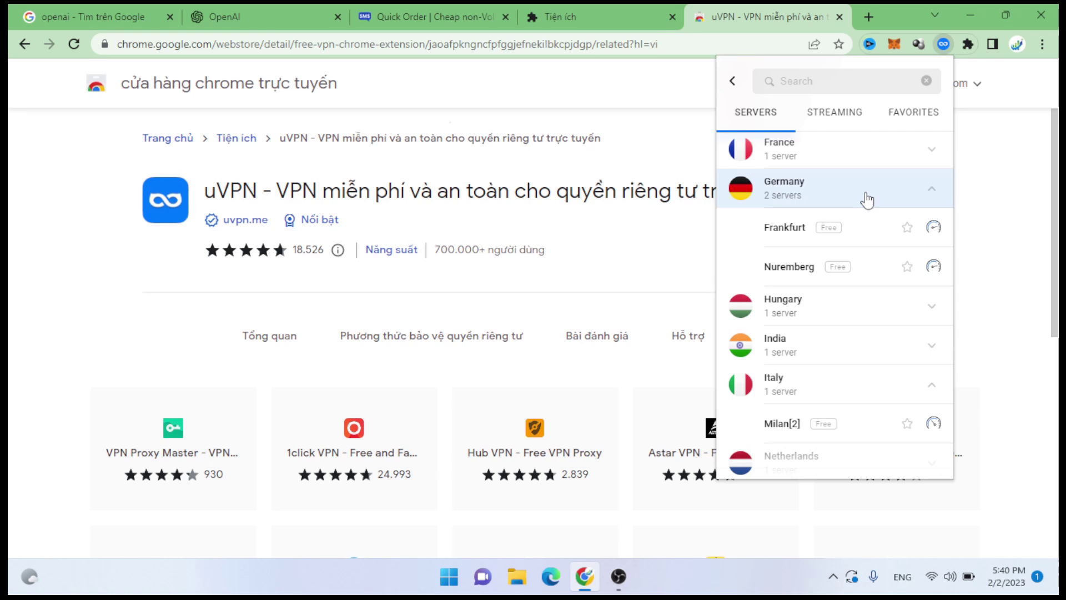
{"action": "left_click", "coordinate": [867, 200]}
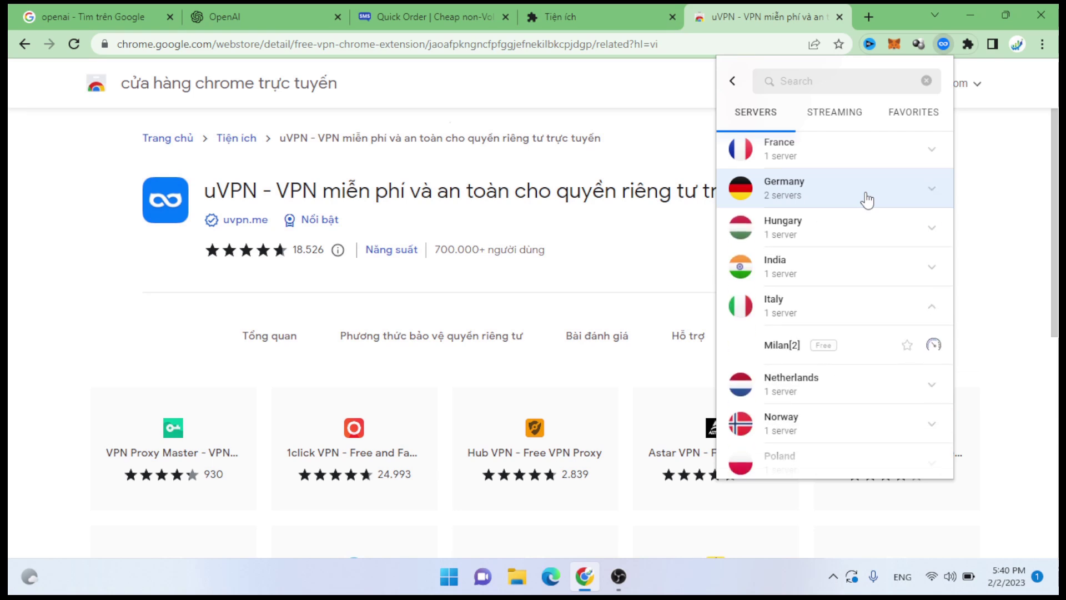
{"action": "left_click", "coordinate": [867, 200]}
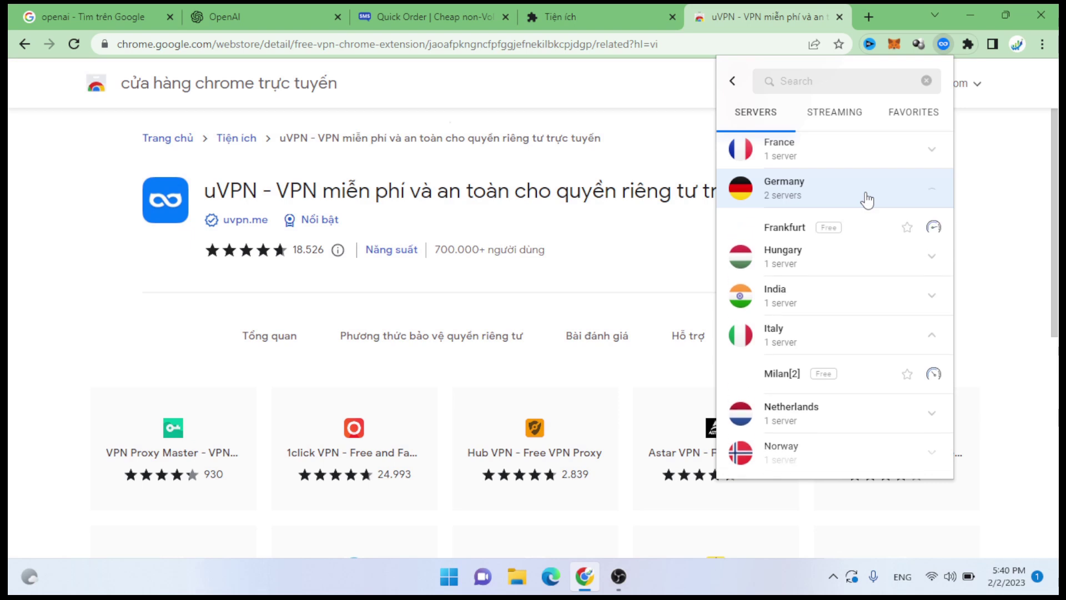
{"action": "left_click", "coordinate": [798, 234]}
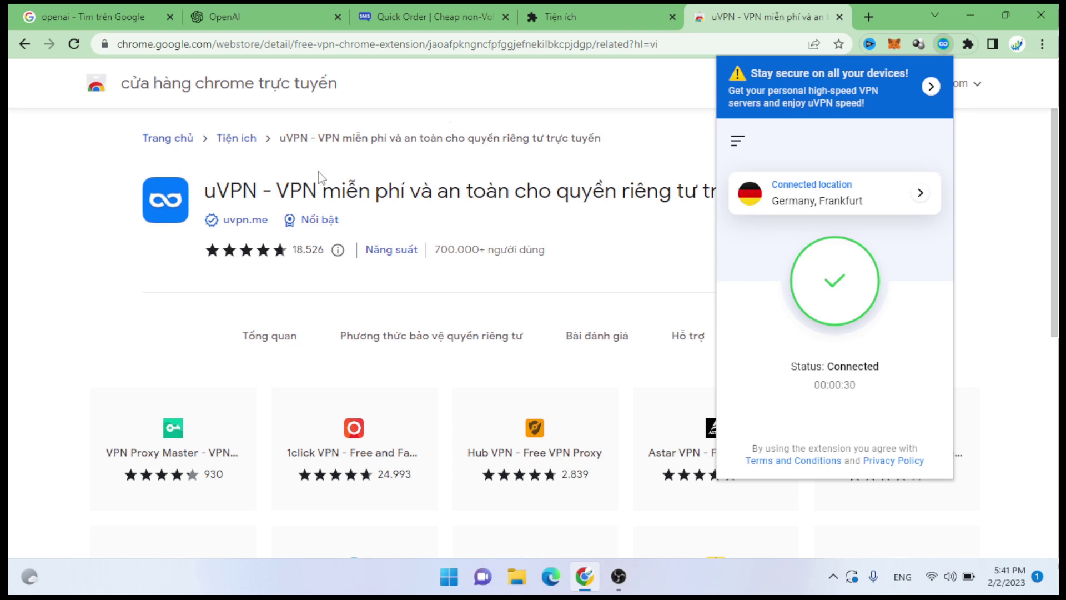
Open ChatGPT via 'Try' on the OpenAI site, attempt Sign up, and reload the error page
{"action": "left_click", "coordinate": [250, 11]}
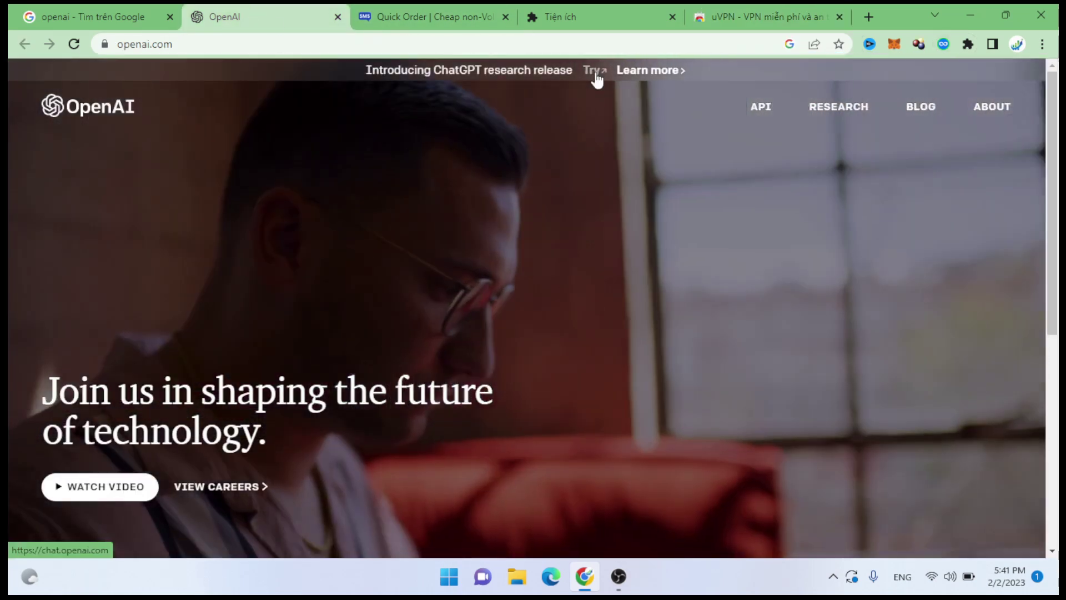
{"action": "left_click", "coordinate": [594, 71]}
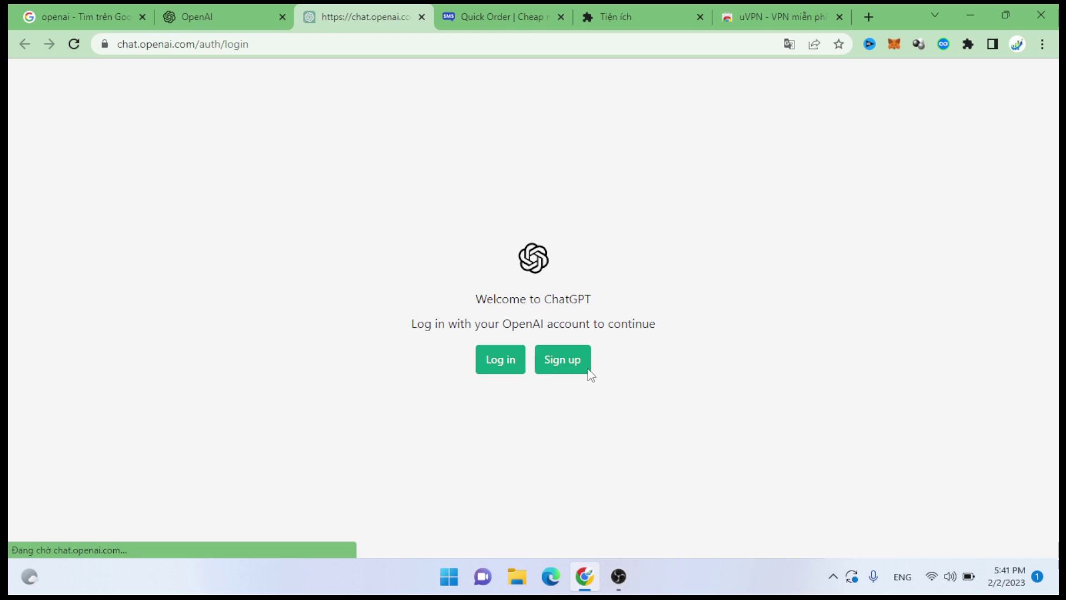
{"action": "left_click", "coordinate": [580, 376]}
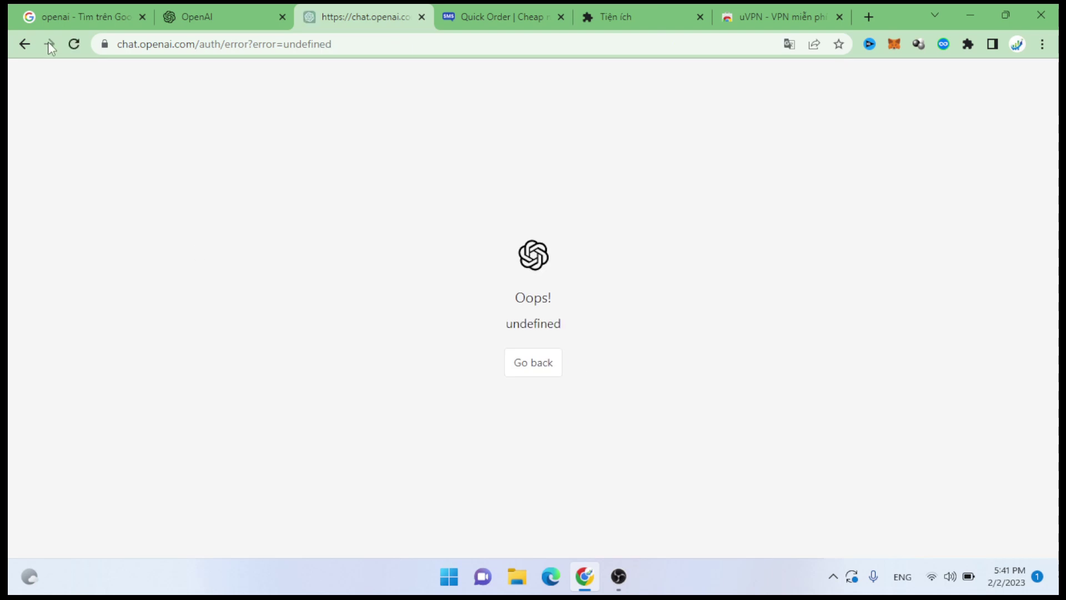
{"action": "left_click", "coordinate": [73, 44]}
Go back from the error to the chat.openai.com/auth/login page
{"action": "left_click", "coordinate": [535, 378]}
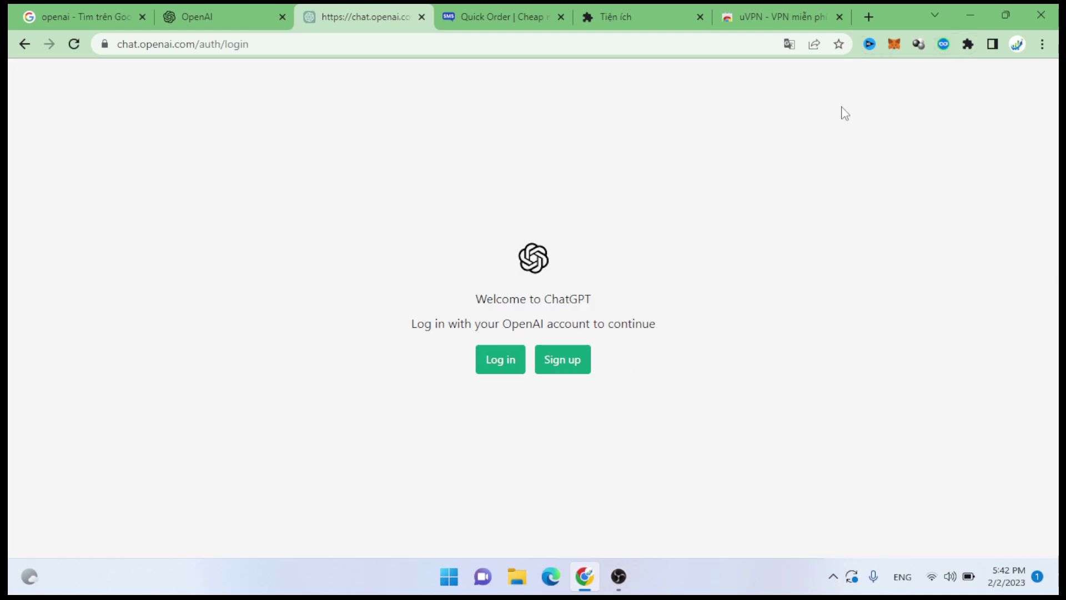
Disconnect uVPN from Germany, Frankfurt and open the server locations list
{"action": "left_click", "coordinate": [942, 48]}
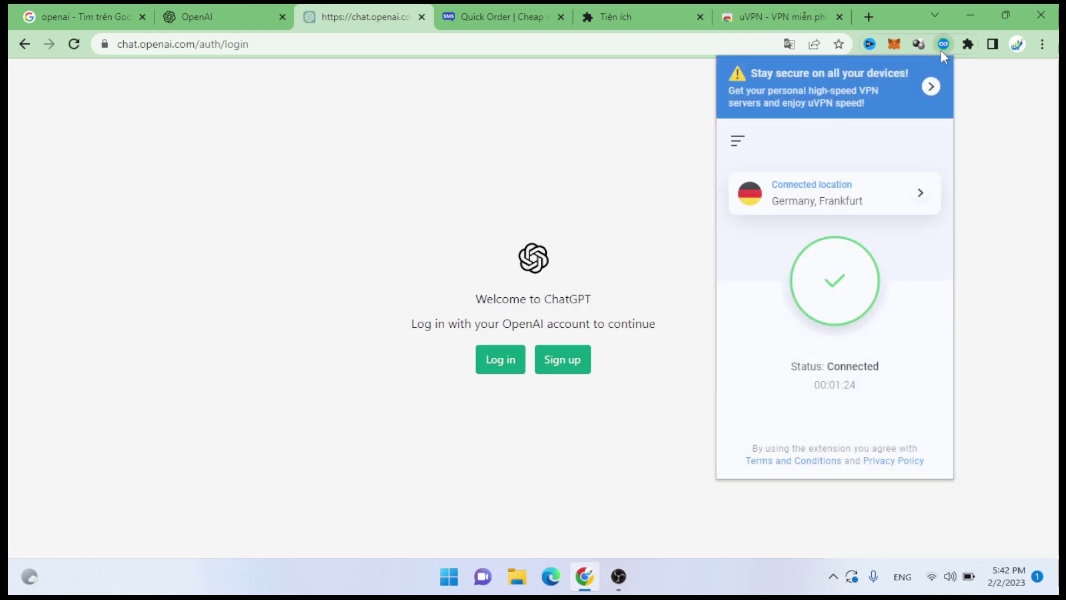
{"action": "left_click", "coordinate": [857, 263]}
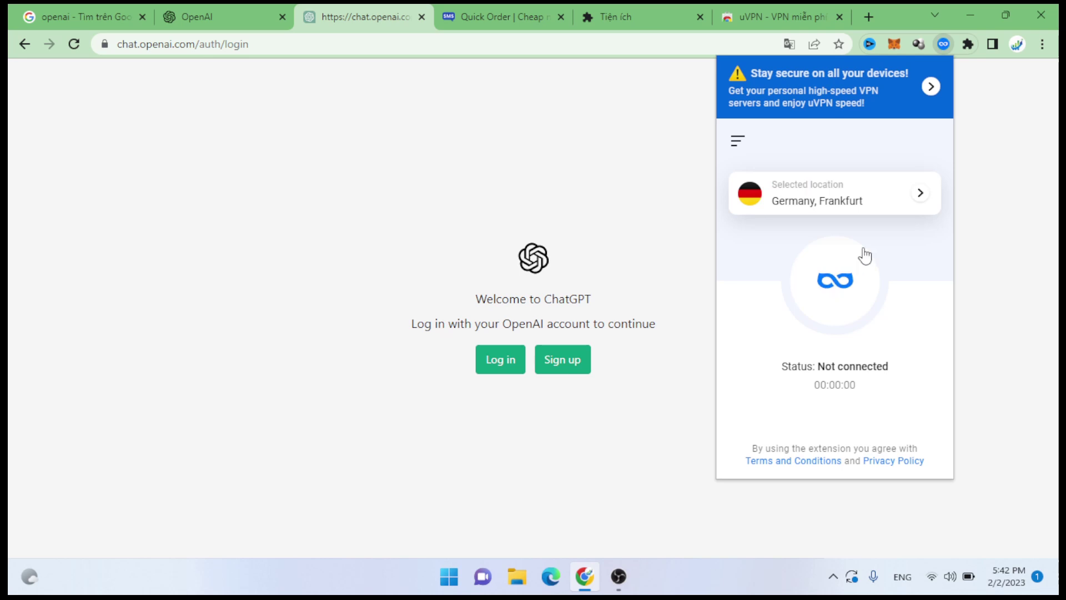
{"action": "left_click", "coordinate": [918, 204]}
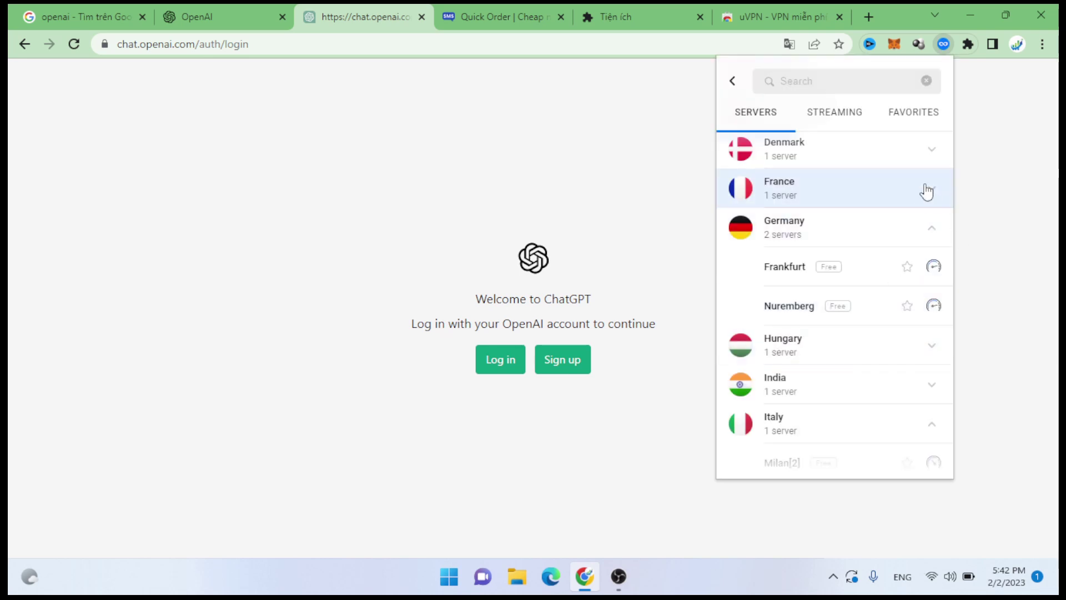
Browse the country server lists, then expand Spain and connect to the free Madrid[1] server
{"action": "left_click", "coordinate": [890, 161]}
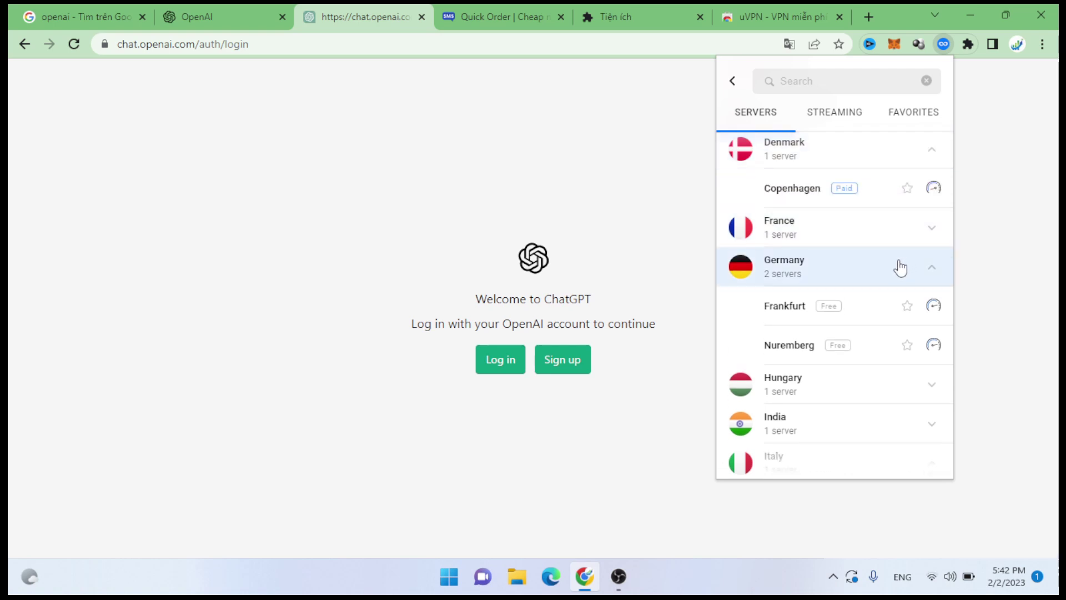
{"action": "left_click", "coordinate": [824, 243]}
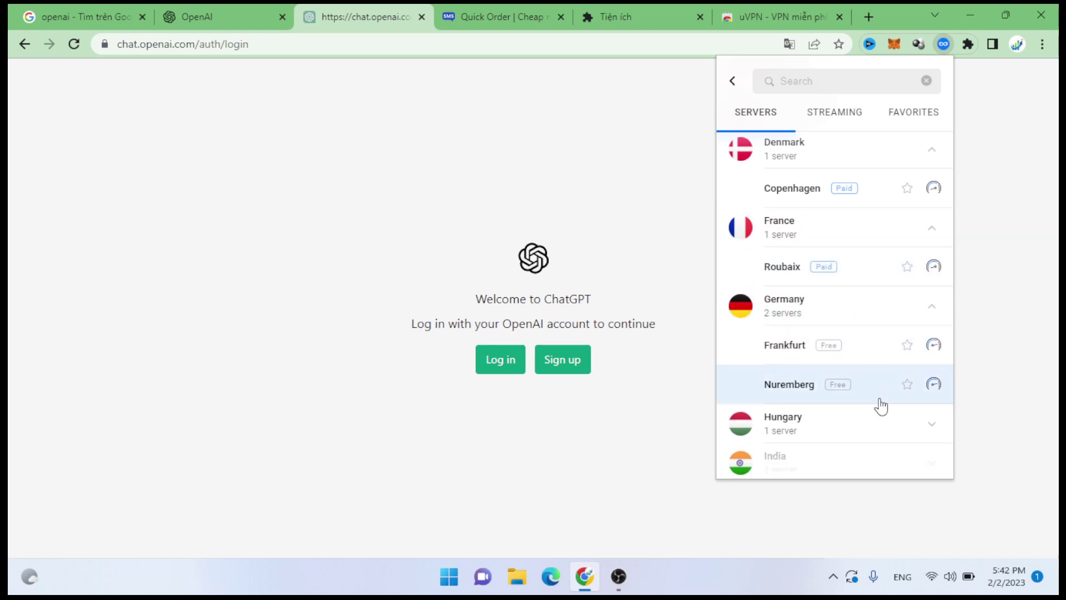
{"action": "left_click", "coordinate": [837, 430]}
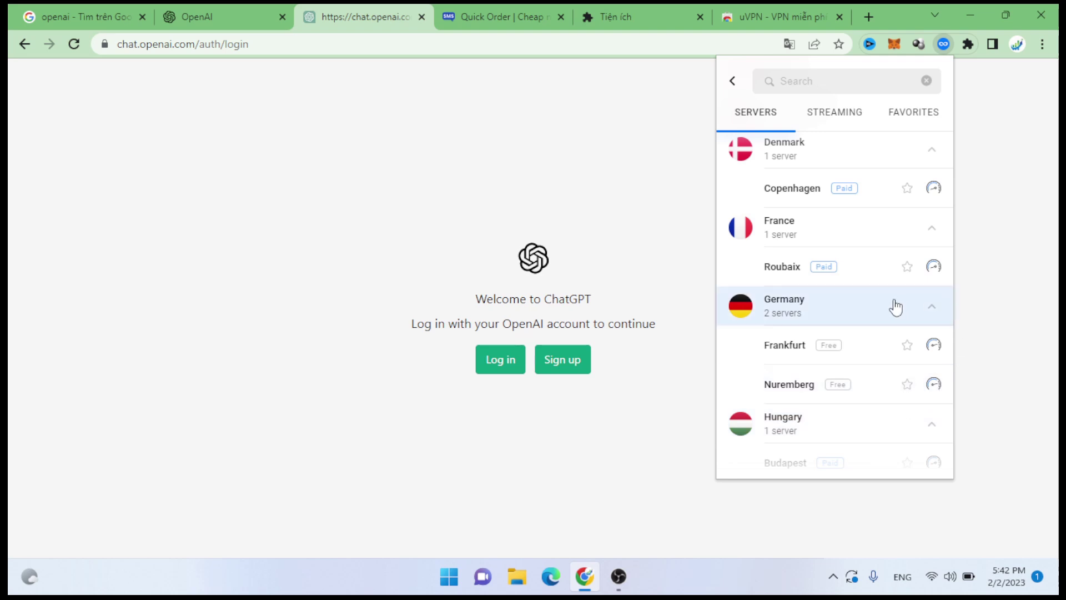
{"action": "scroll", "coordinate": [906, 389], "scroll_direction": "down", "scroll_amount": 1}
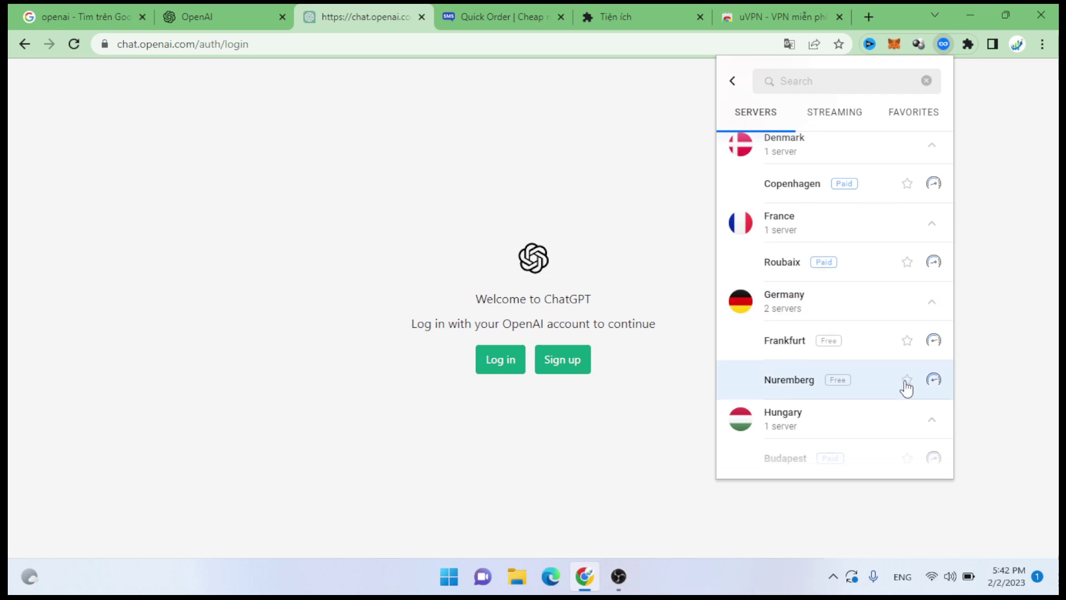
{"action": "scroll", "coordinate": [906, 388], "scroll_direction": "down", "scroll_amount": 2}
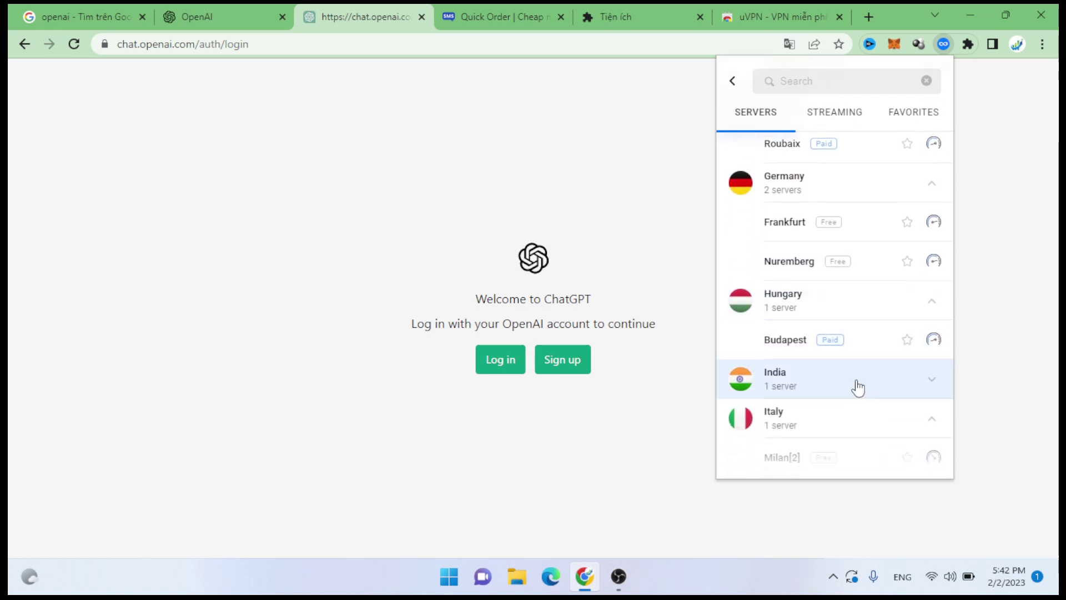
{"action": "left_click", "coordinate": [857, 387]}
{"action": "scroll", "coordinate": [858, 388], "scroll_direction": "down", "scroll_amount": 2}
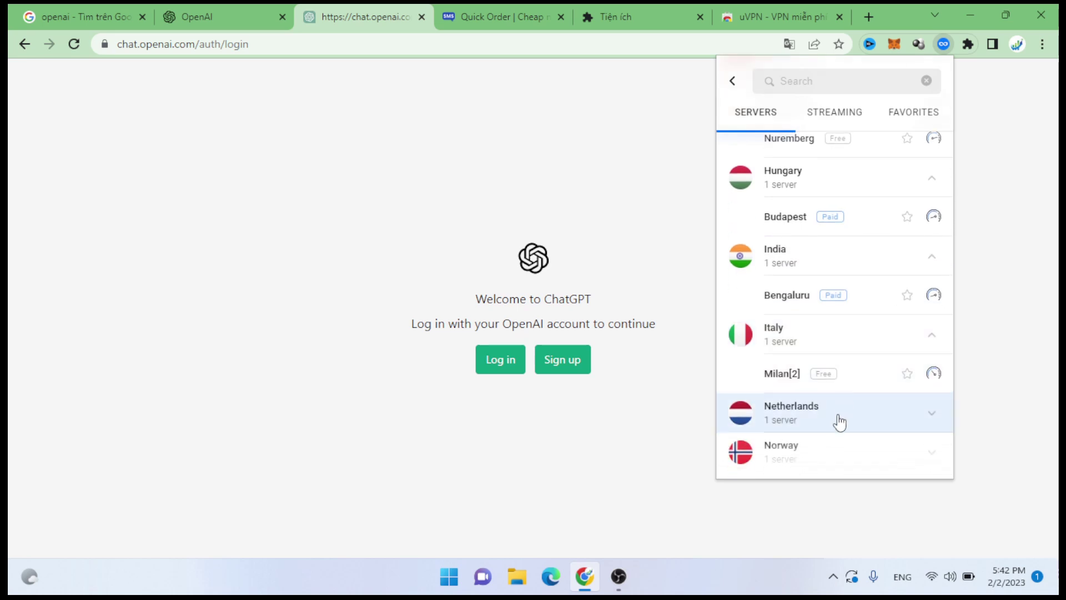
{"action": "left_click", "coordinate": [840, 422]}
{"action": "scroll", "coordinate": [839, 422], "scroll_direction": "down", "scroll_amount": 7}
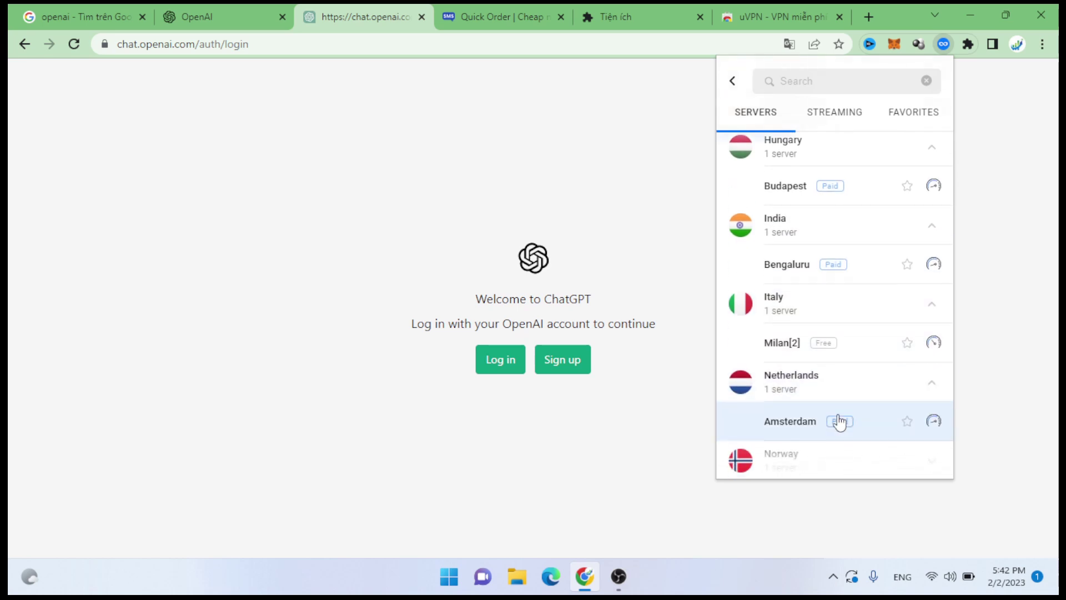
{"action": "left_click", "coordinate": [840, 422]}
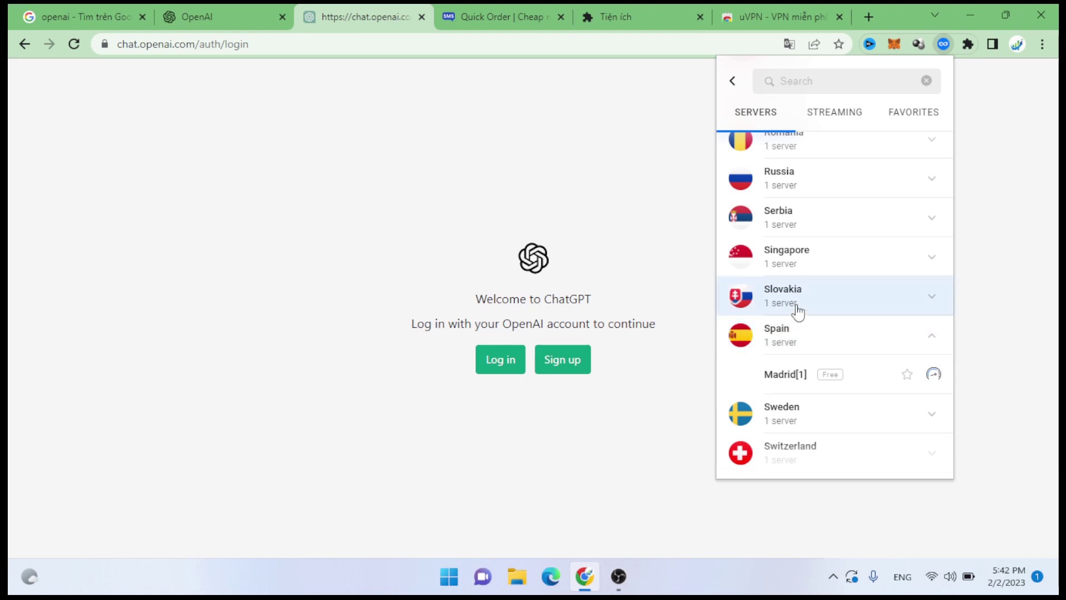
{"action": "left_click", "coordinate": [805, 271]}
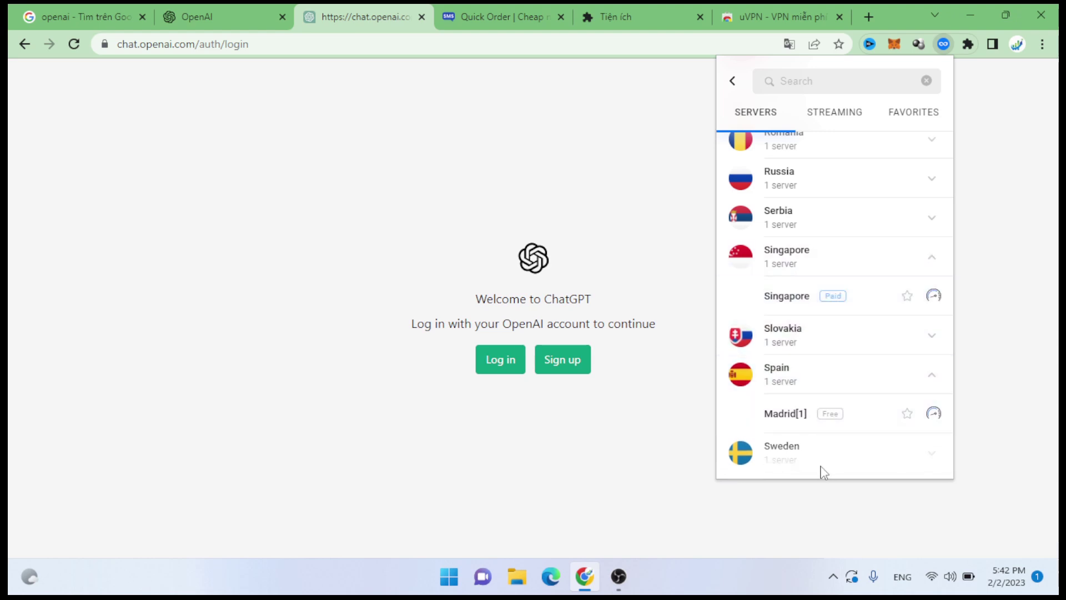
{"action": "left_click", "coordinate": [800, 424]}
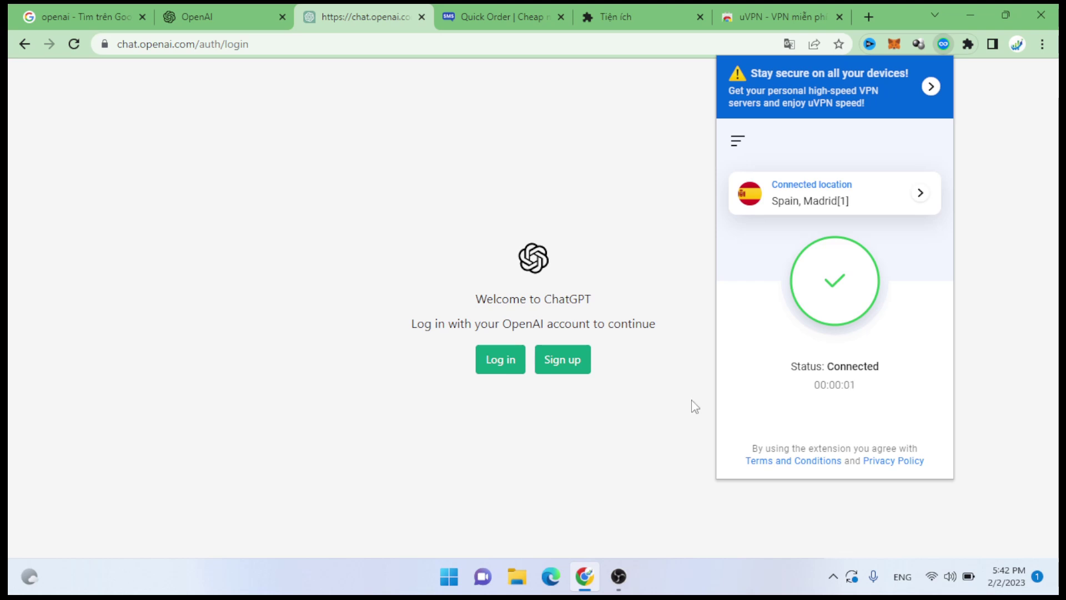
Dismiss the uVPN popup and reach ChatGPT's Create your account form, retrying Sign up after an error page
{"action": "left_click", "coordinate": [572, 370]}
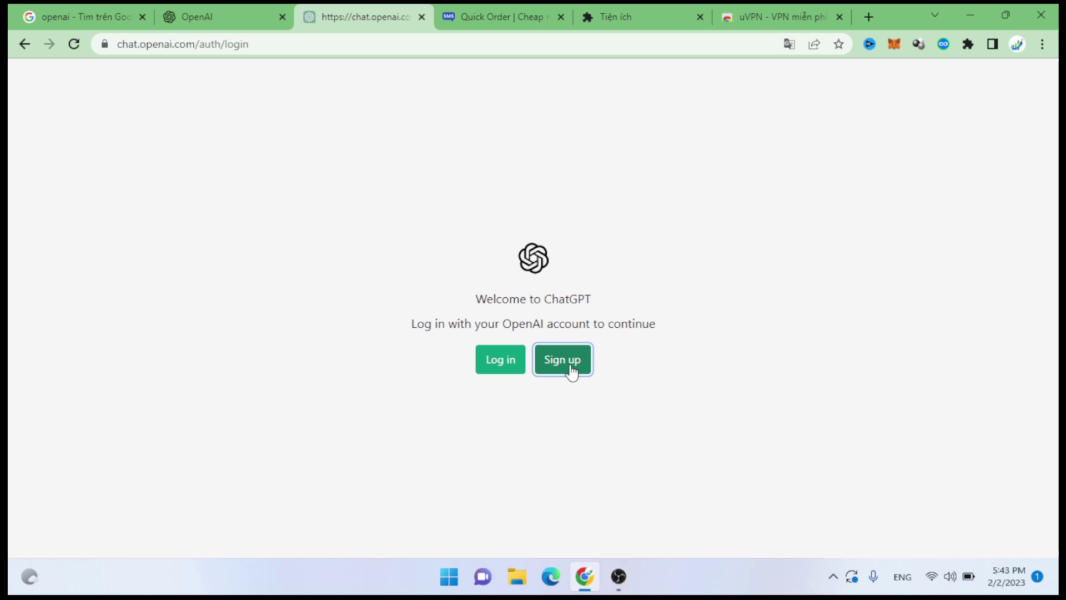
{"action": "left_click", "coordinate": [572, 371]}
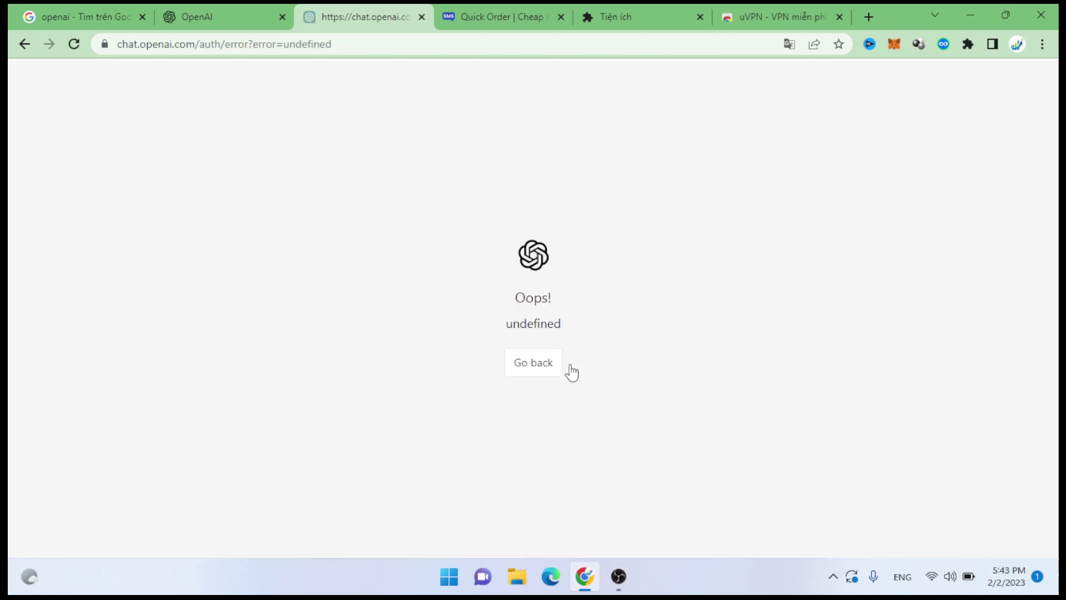
{"action": "left_click", "coordinate": [553, 369]}
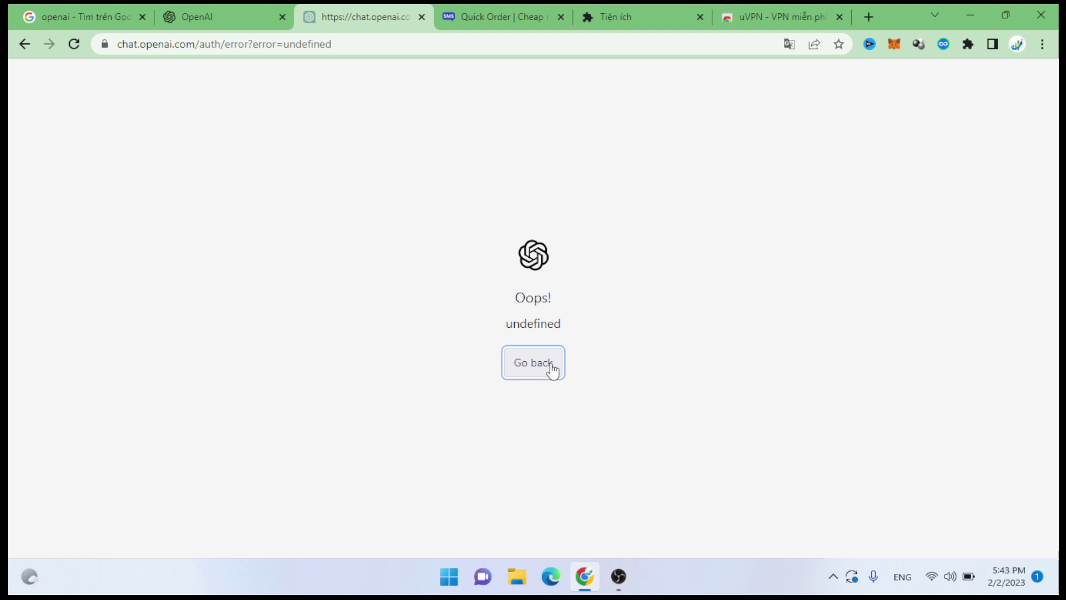
{"action": "left_click", "coordinate": [552, 368]}
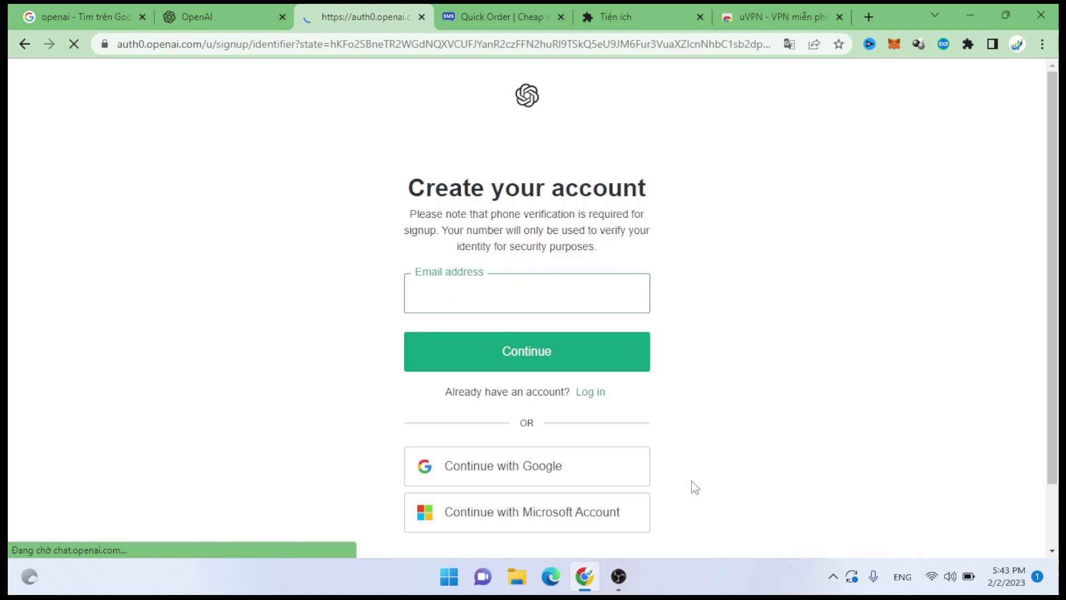
Fill the sign-up email with the saved autofill address and continue
{"action": "left_click", "coordinate": [605, 303]}
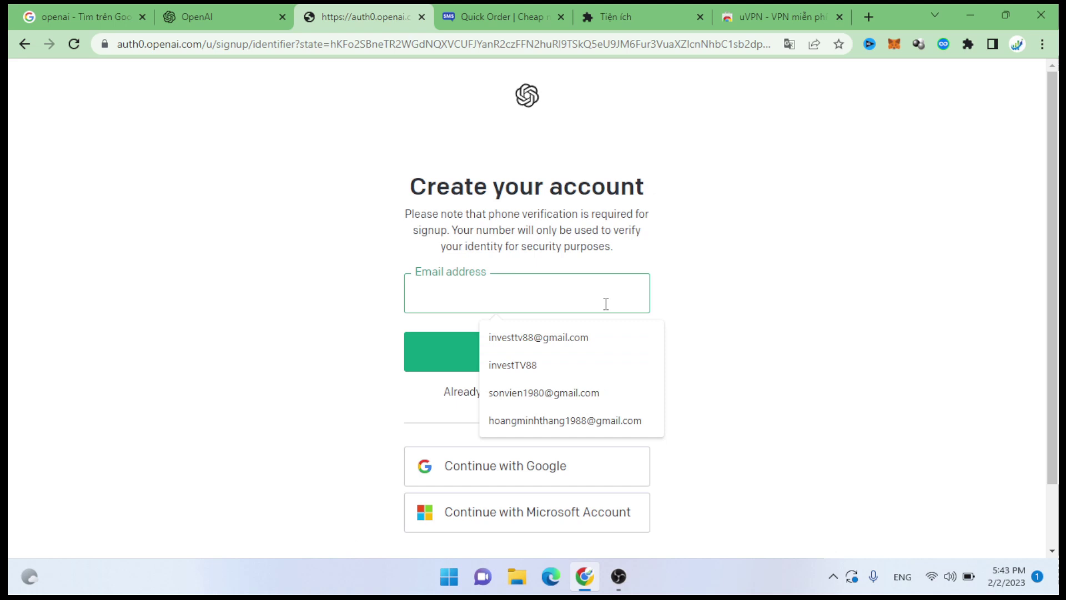
{"action": "left_click", "coordinate": [578, 345]}
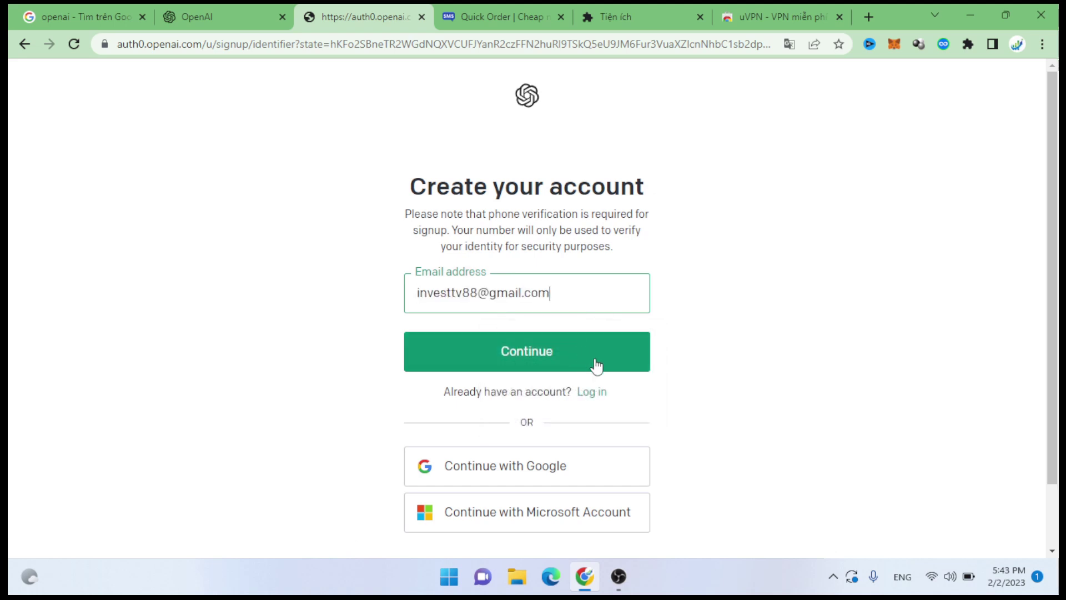
{"action": "left_click", "coordinate": [597, 366]}
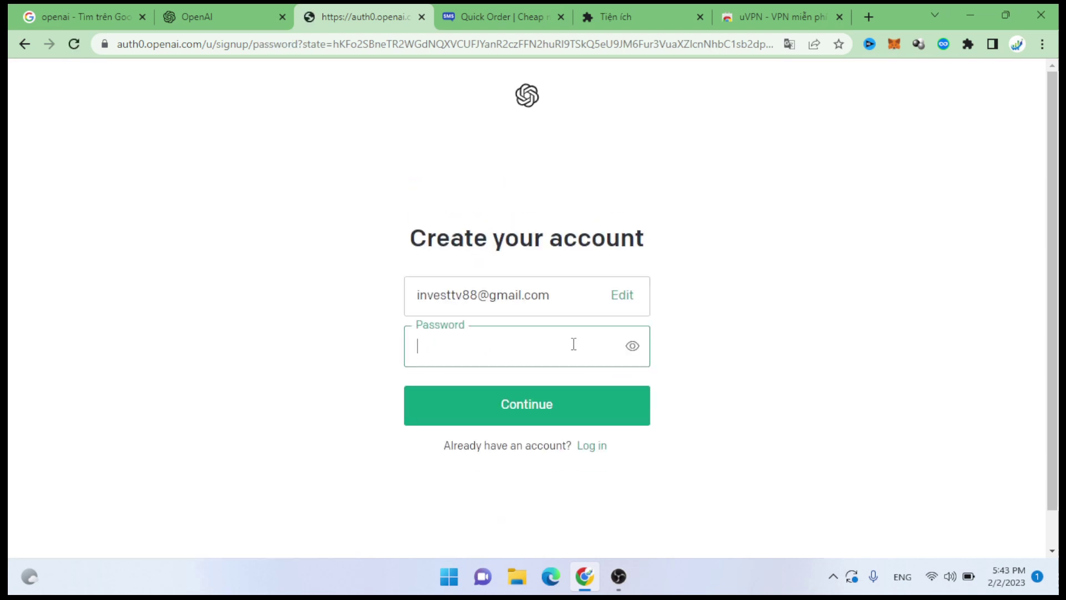
Enter an account password of at least 8 characters, deleting the extra characters typed
{"action": "left_click", "coordinate": [574, 344]}
{"action": "type", "text": "••••"}
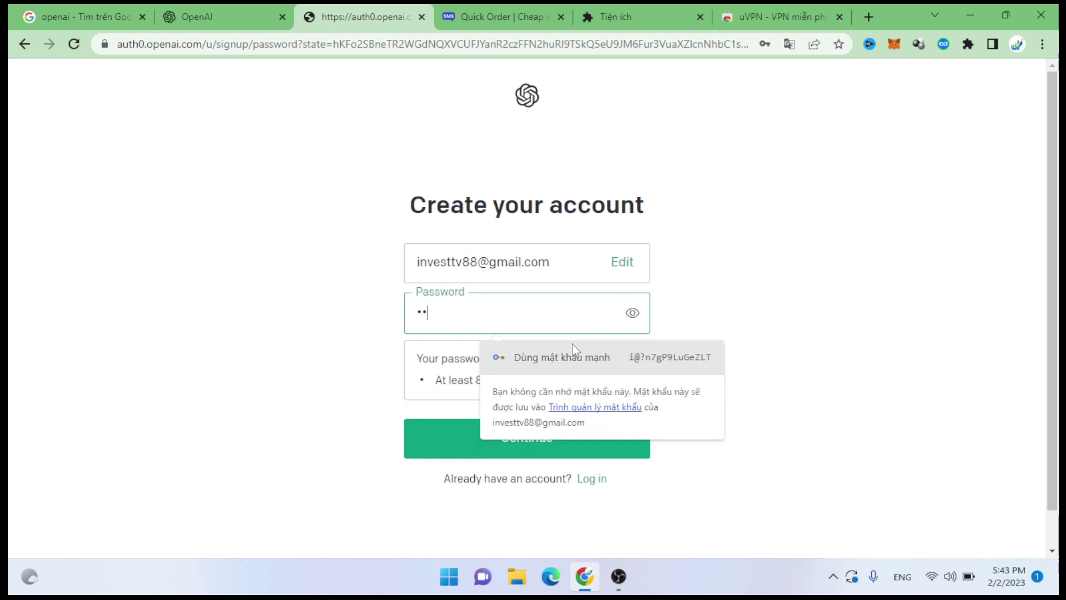
{"action": "type", "text": "••••••"}
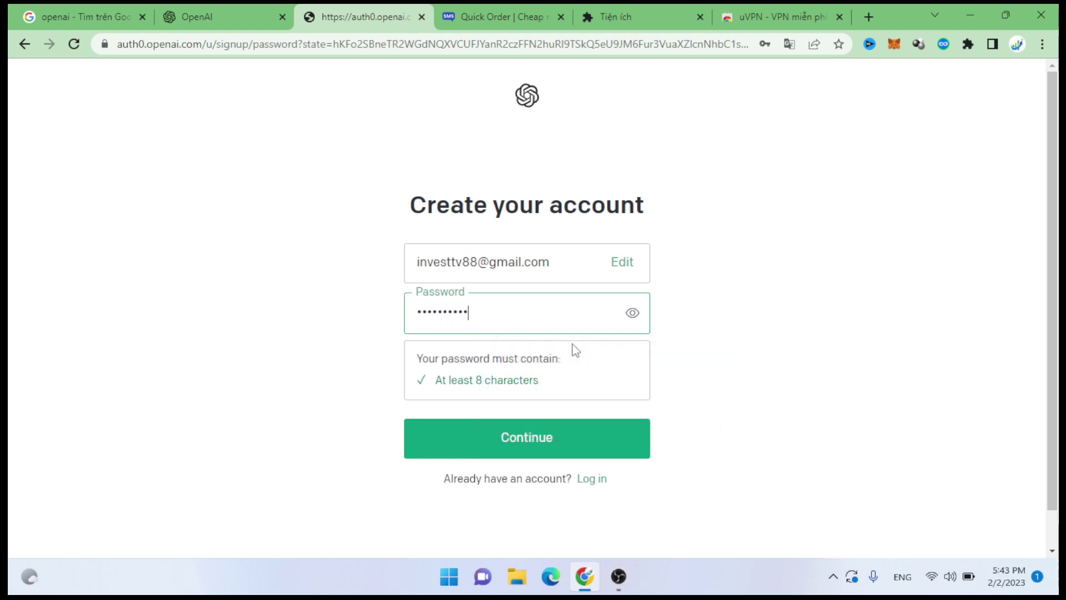
{"action": "key", "text": "BackSpace"}
{"action": "key", "text": "BackSpace"}
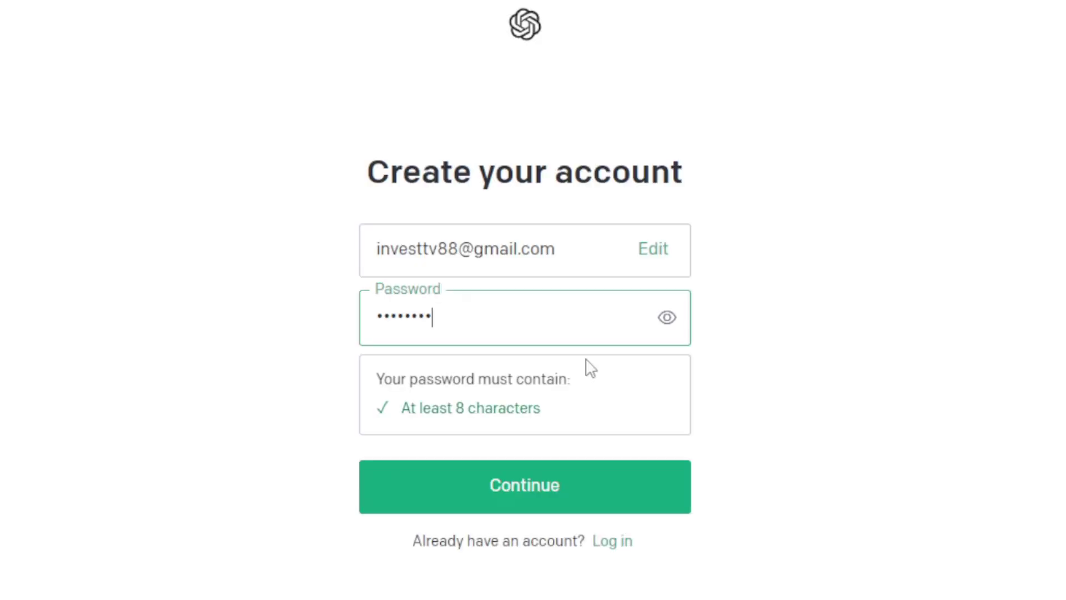
{"action": "type", "text": "•"}
{"action": "key", "text": "BackSpace"}
Submit the password to create the account, then open a new browser tab
{"action": "left_click", "coordinate": [572, 486]}
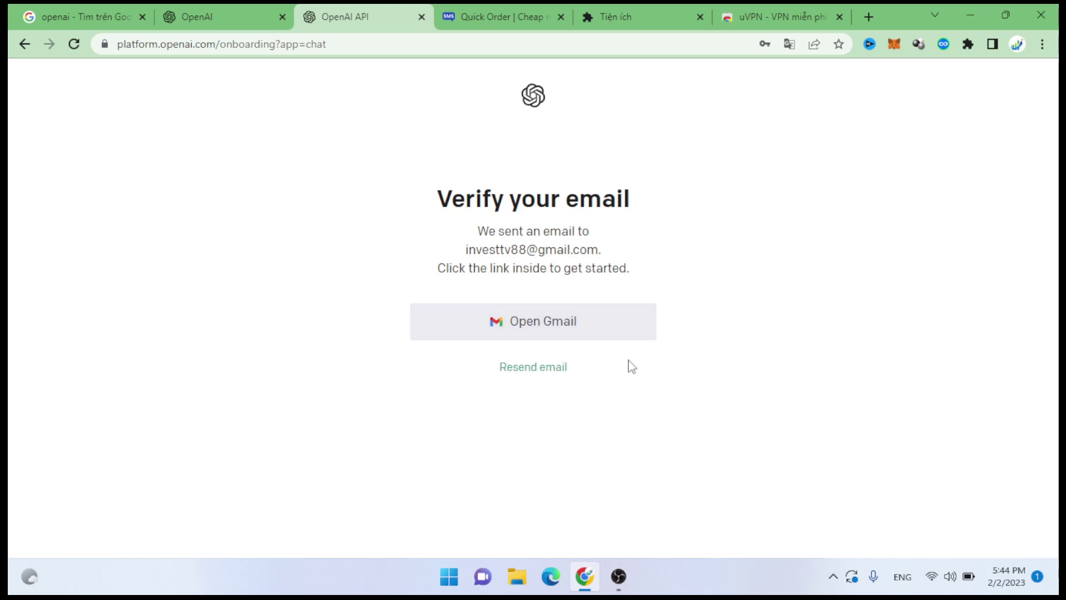
{"action": "left_click", "coordinate": [870, 17]}
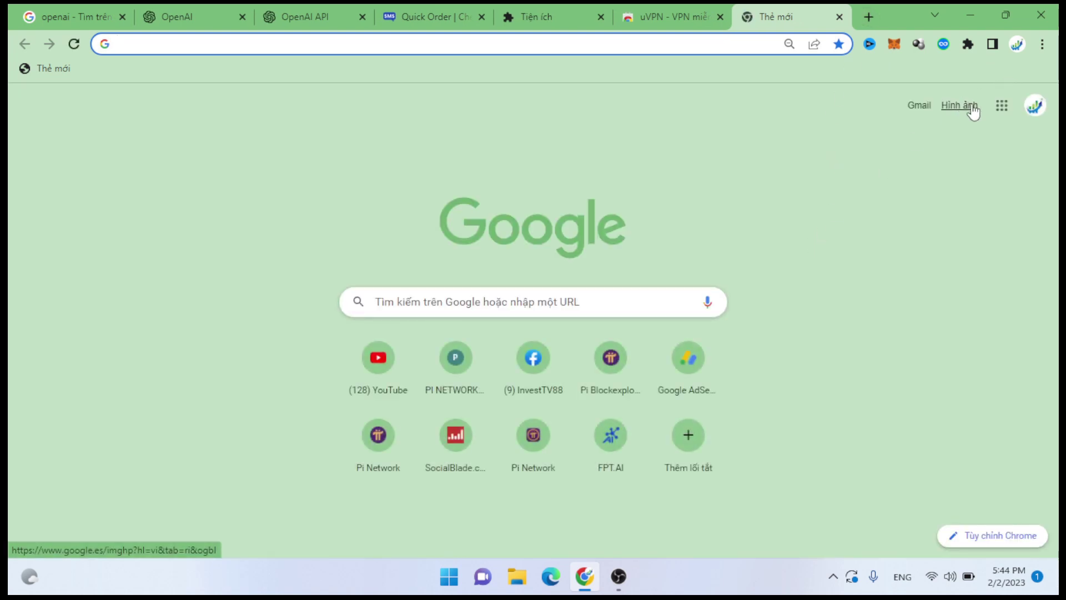
Confirm the address via 'Verify email address' in Gmail's 'OpenAI - Verify your email' message
{"action": "left_click", "coordinate": [922, 110]}
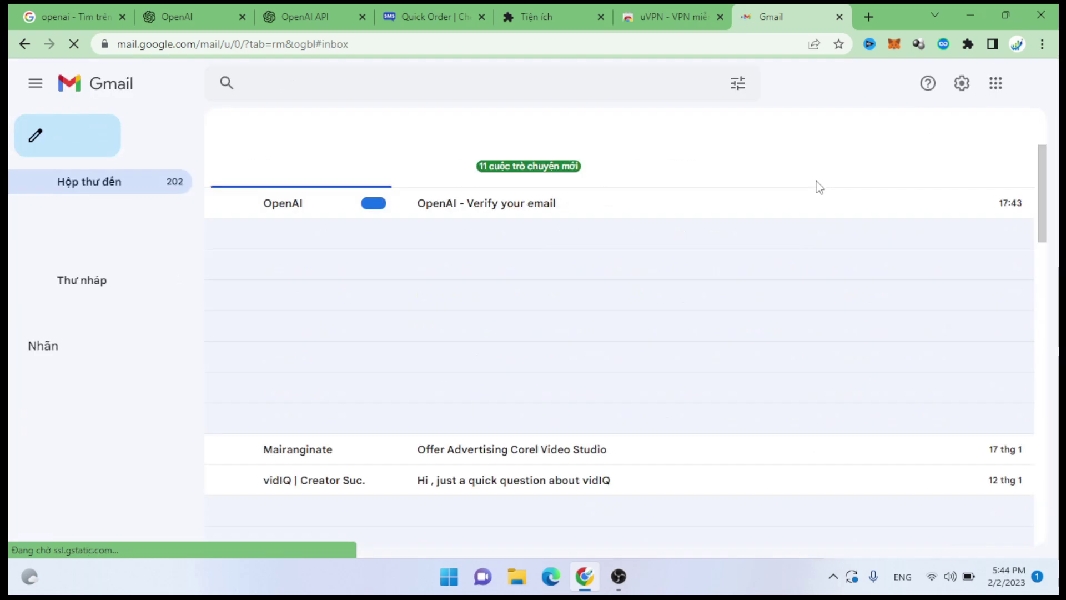
{"action": "left_click", "coordinate": [523, 209]}
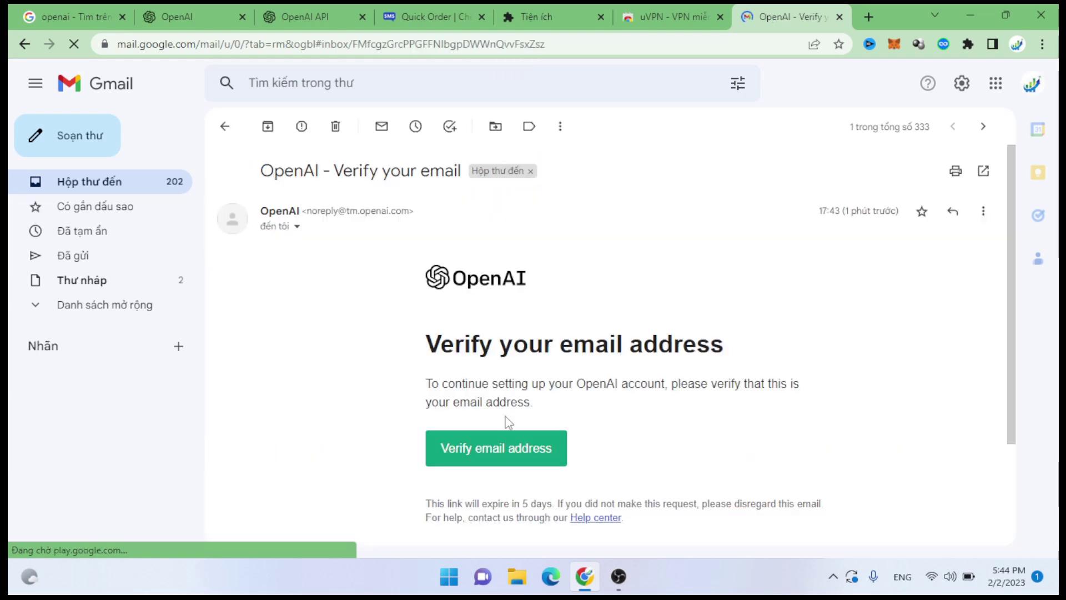
{"action": "left_click", "coordinate": [515, 444]}
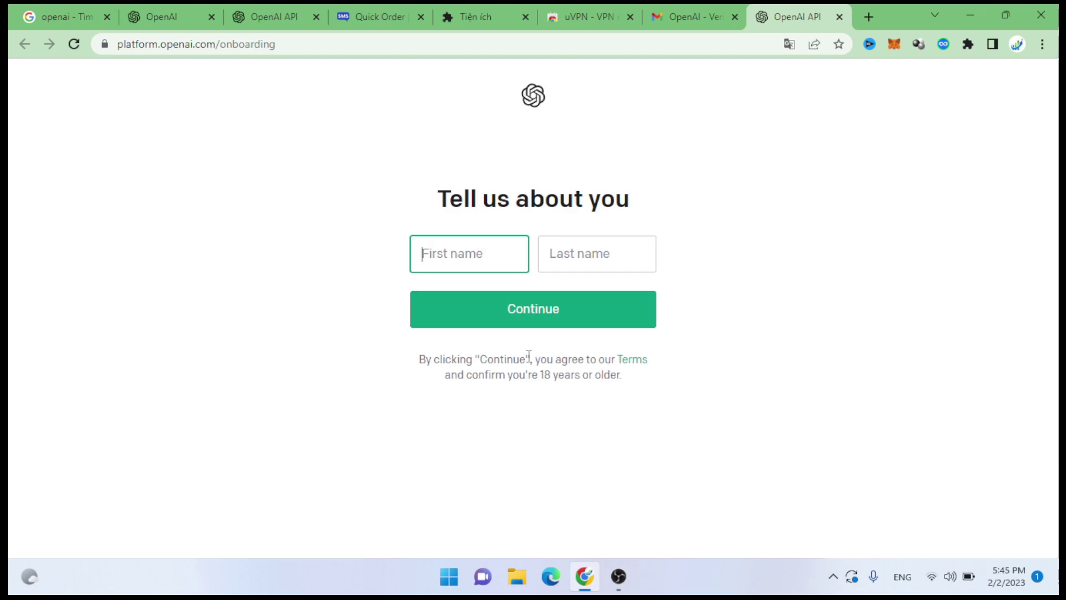
Enter the account holder's first and last name and continue to phone verification
{"action": "type", "text": "invest"}
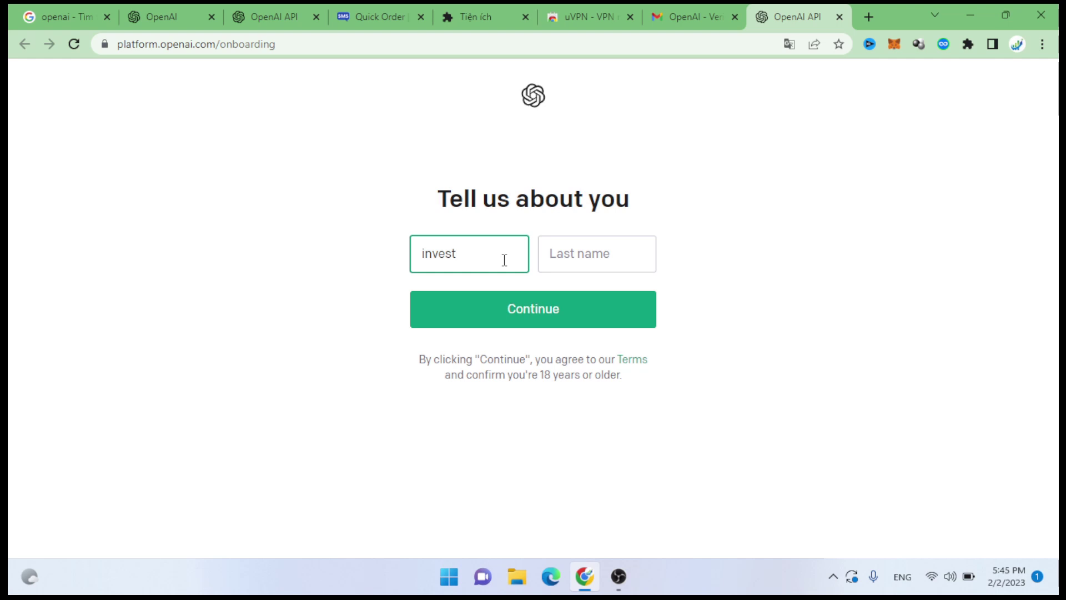
{"action": "key", "text": "Tab"}
{"action": "type", "text": "tv"}
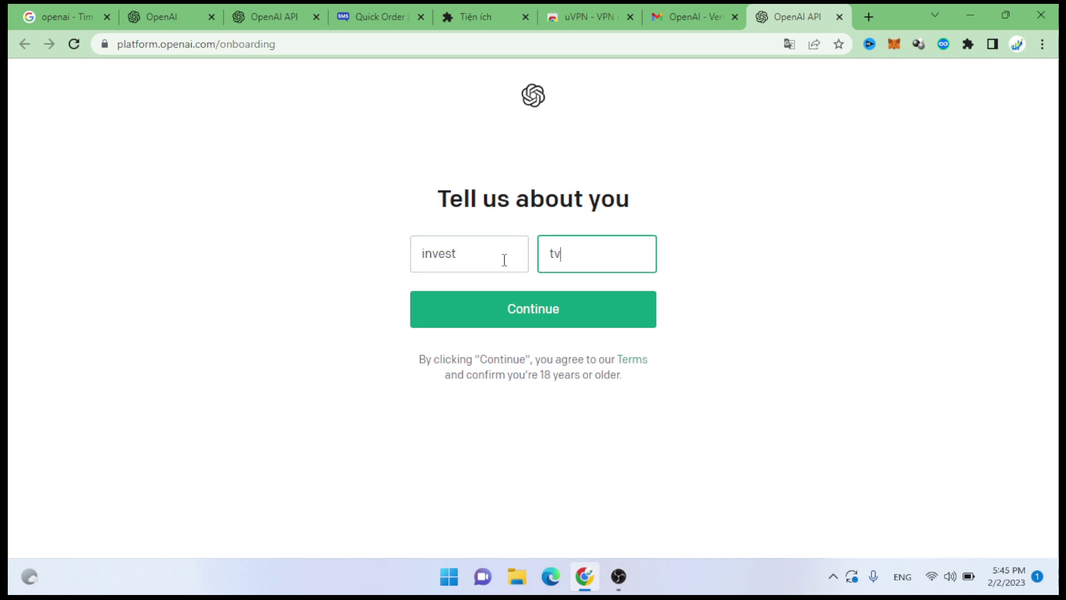
{"action": "left_click", "coordinate": [547, 309]}
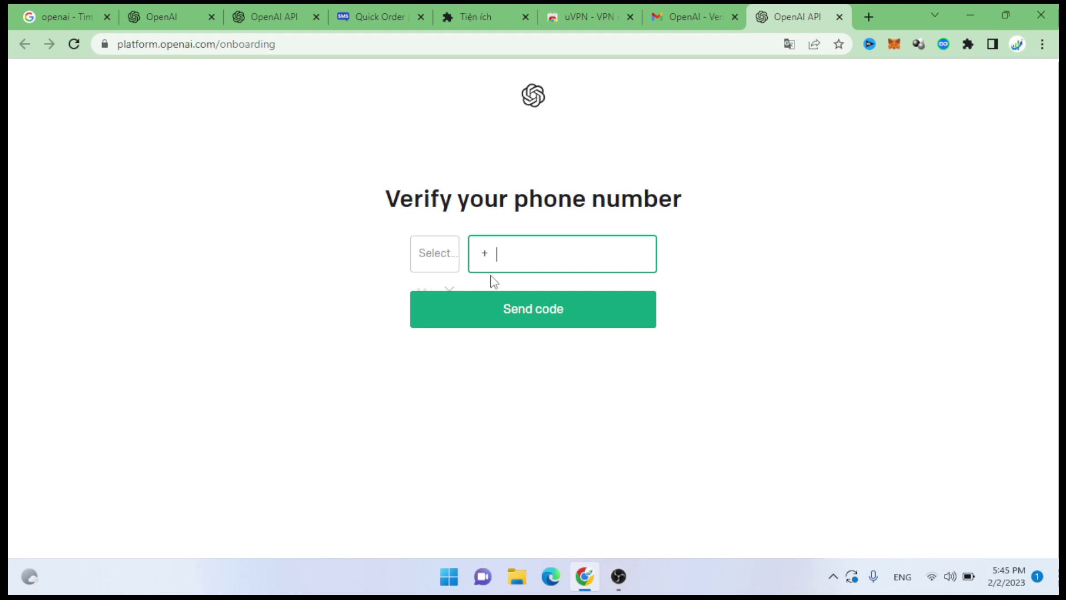
Choose Vietnam (+84) as the phone country and paste the number, getting the unavailable-country error
{"action": "left_click", "coordinate": [443, 255]}
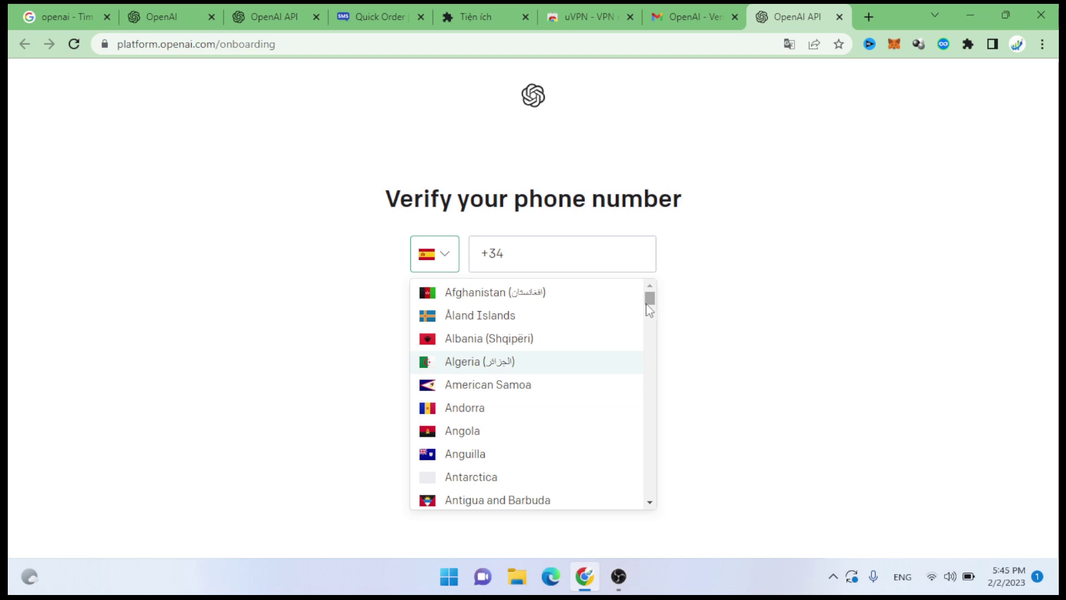
{"action": "left_click_drag", "start_coordinate": [652, 310], "coordinate": [659, 509]}
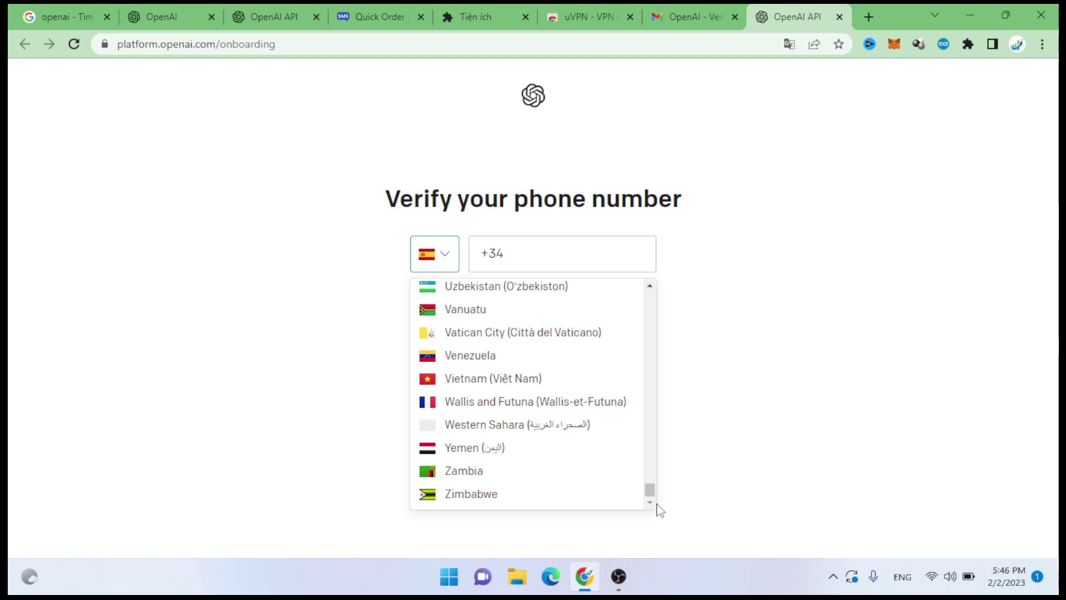
{"action": "left_click", "coordinate": [508, 379]}
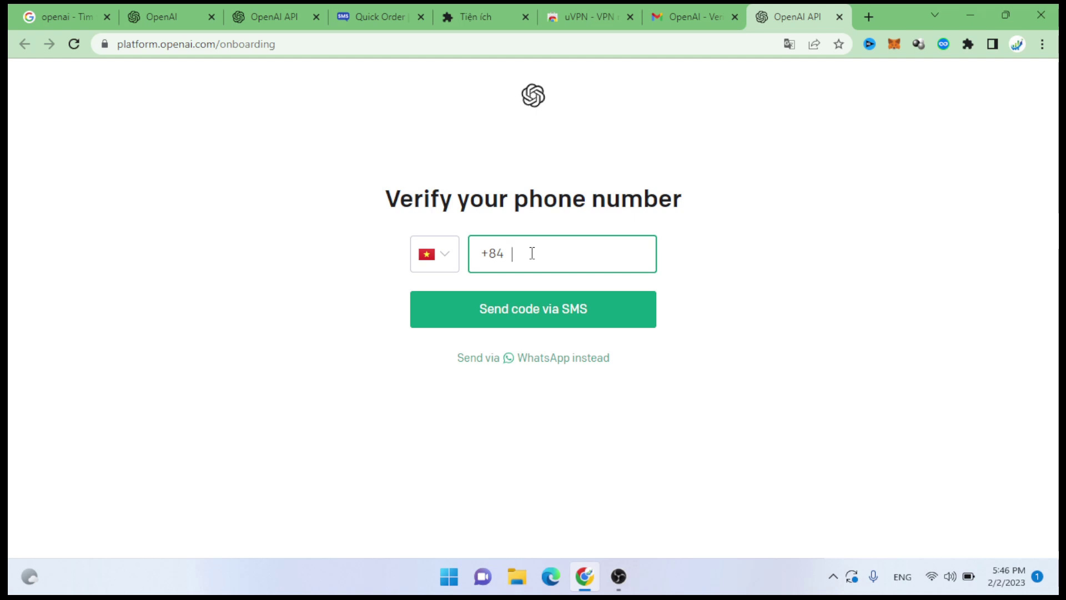
{"action": "left_click", "coordinate": [574, 320]}
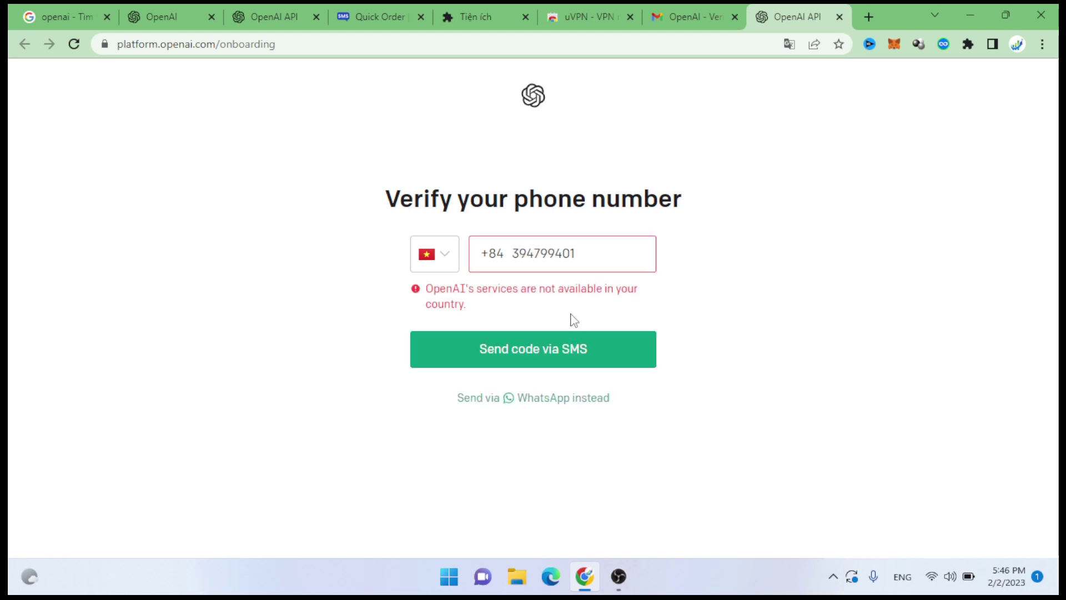
{"action": "left_click", "coordinate": [579, 249]}
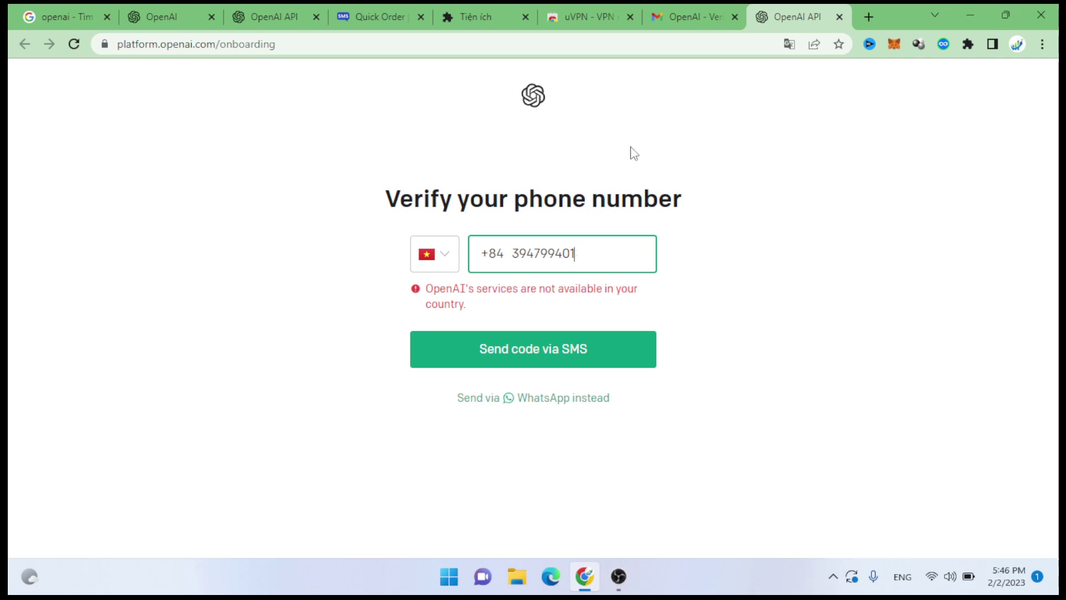
Search 'open' in SMSPool Quick Order's service list and select OpenAI / ChatGPT
{"action": "left_click", "coordinate": [388, 6]}
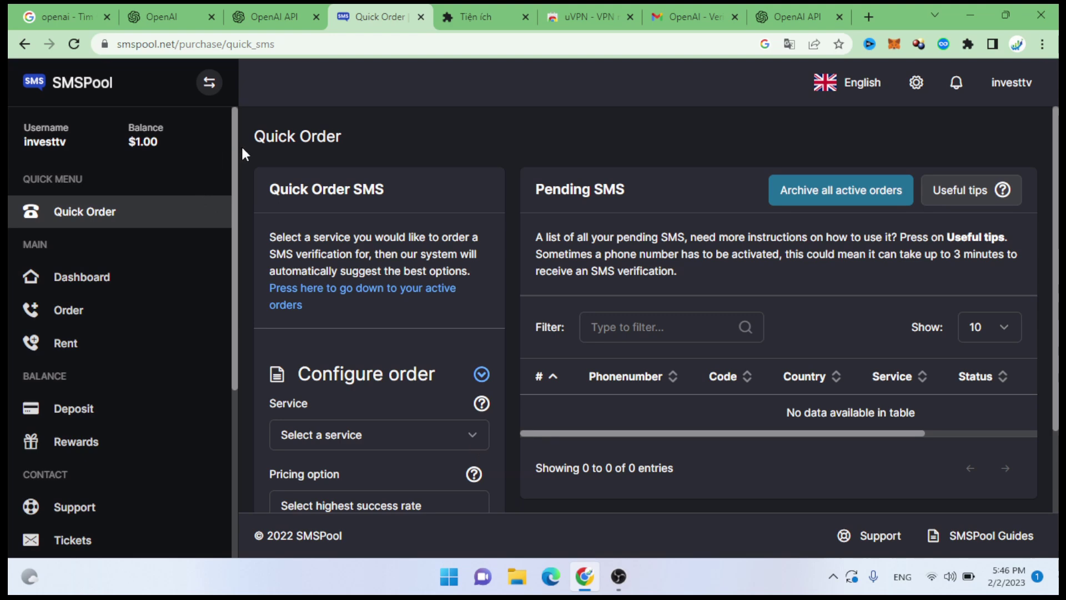
{"action": "left_click", "coordinate": [454, 436]}
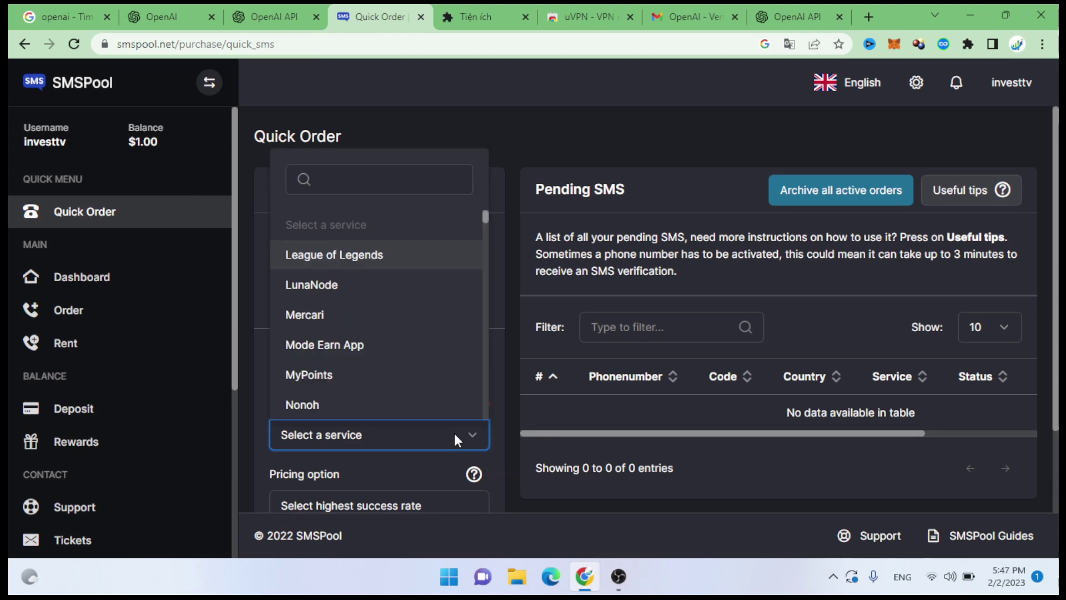
{"action": "left_click", "coordinate": [402, 186]}
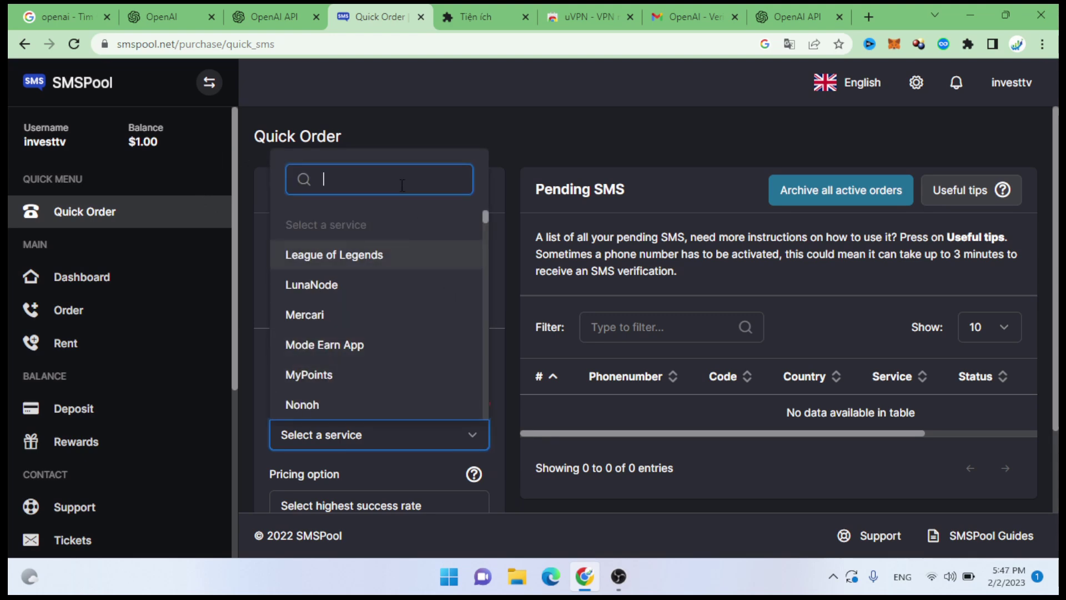
{"action": "type", "text": "open"}
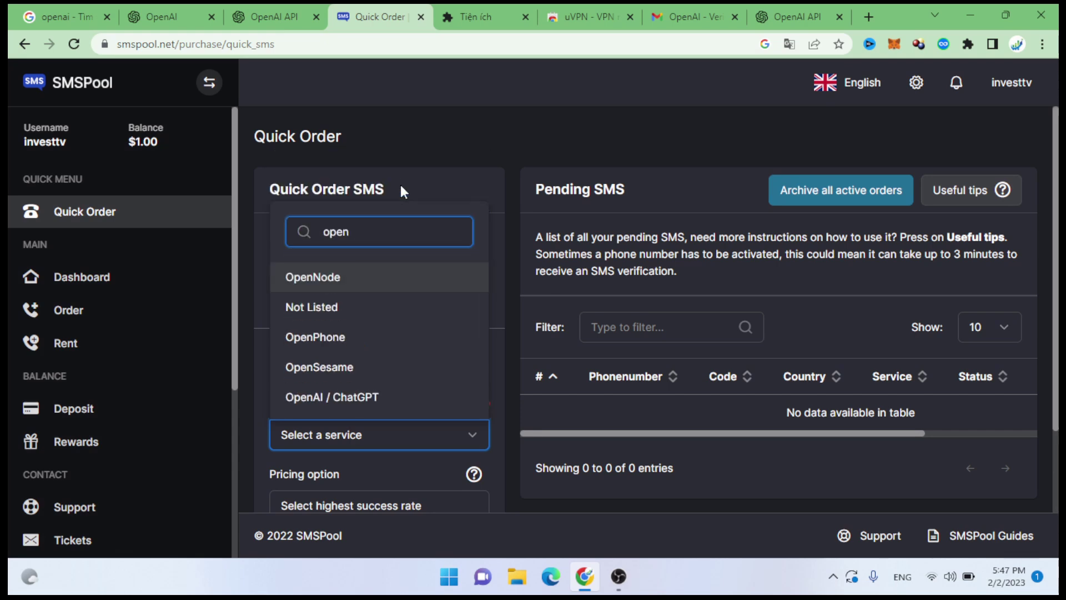
{"action": "left_click", "coordinate": [375, 397]}
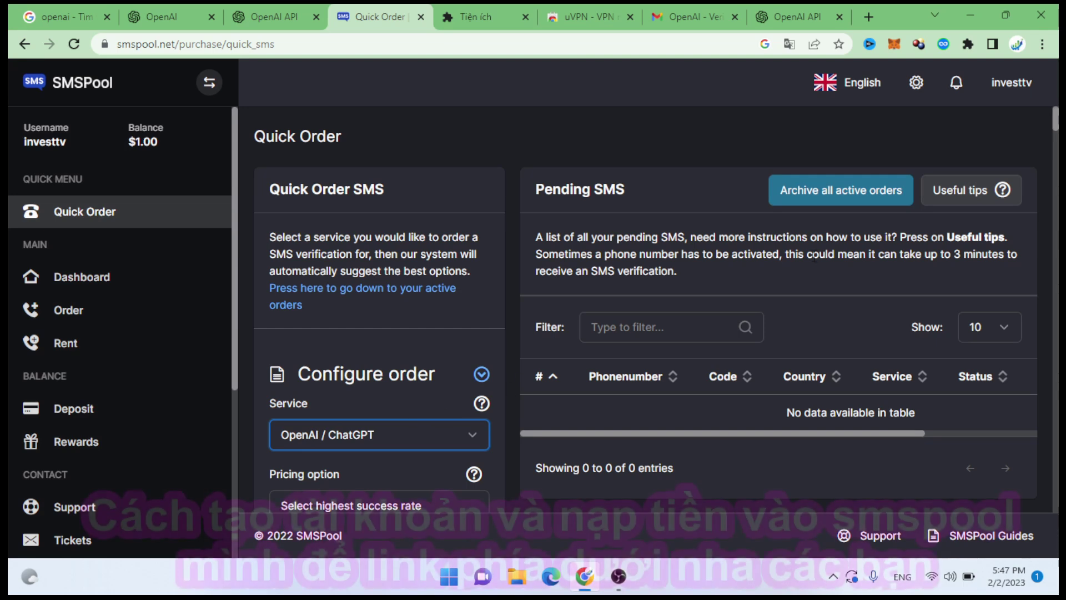
Browse the country and pricing lists, setting the pricing option to 'Select highest success rate'
{"action": "scroll", "coordinate": [1057, 133], "scroll_direction": "down", "scroll_amount": 1}
{"action": "scroll", "coordinate": [1058, 133], "scroll_direction": "down", "scroll_amount": 2}
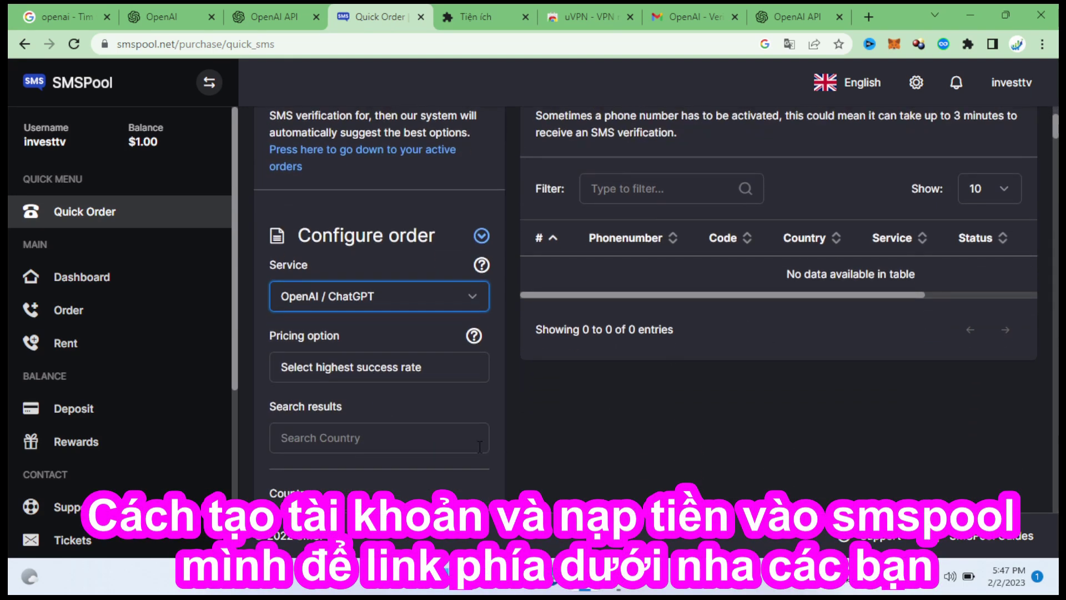
{"action": "left_click", "coordinate": [429, 443]}
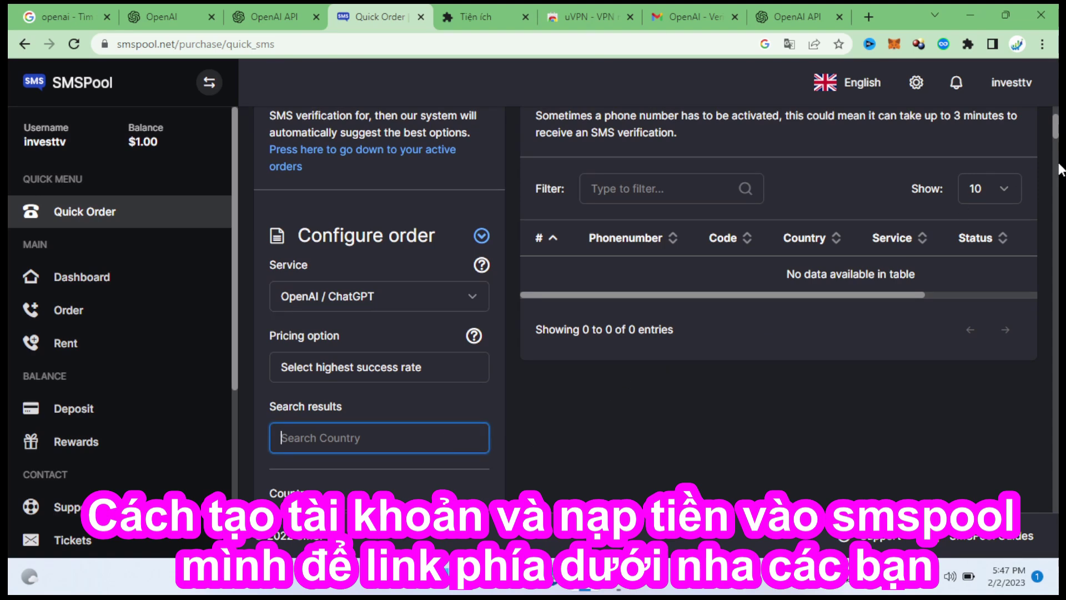
{"action": "scroll", "coordinate": [1057, 133], "scroll_direction": "down", "scroll_amount": 2}
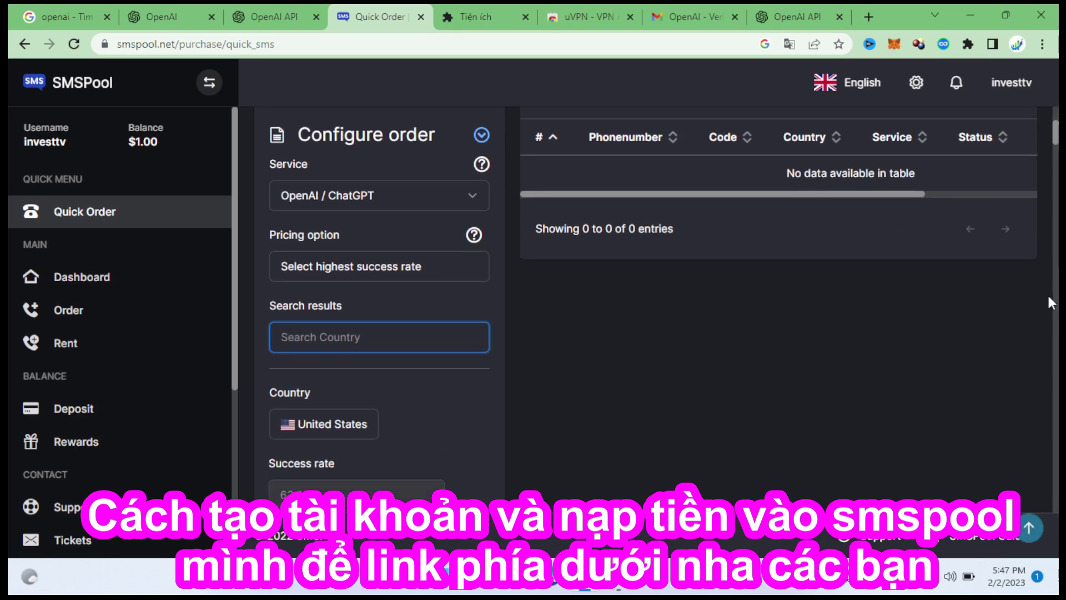
{"action": "scroll", "coordinate": [1059, 145], "scroll_direction": "down", "scroll_amount": 2}
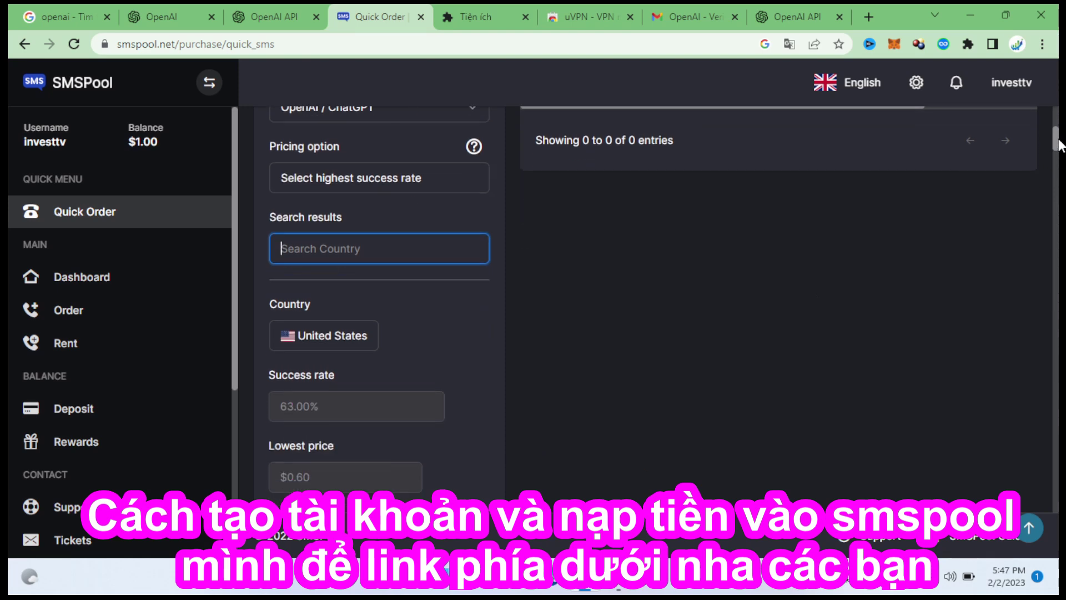
{"action": "scroll", "coordinate": [1058, 145], "scroll_direction": "down", "scroll_amount": 2}
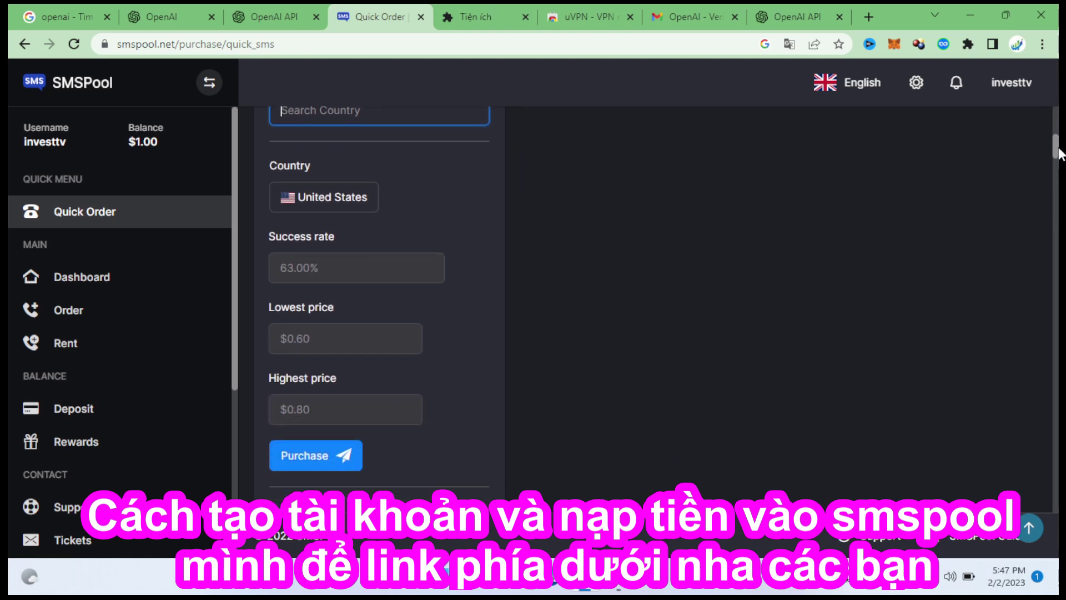
{"action": "scroll", "coordinate": [1059, 152], "scroll_direction": "down", "scroll_amount": 2}
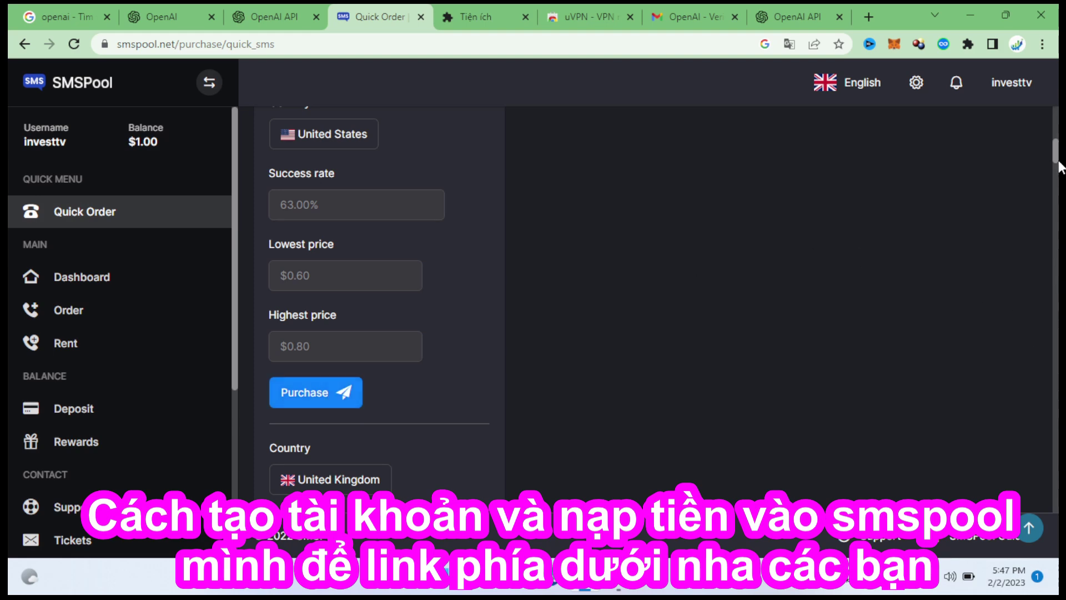
{"action": "mouse_move", "coordinate": [1057, 157]}
{"action": "left_mouse_down"}
{"action": "mouse_move", "coordinate": [1058, 167]}
{"action": "mouse_move", "coordinate": [1058, 140]}
{"action": "left_mouse_up"}
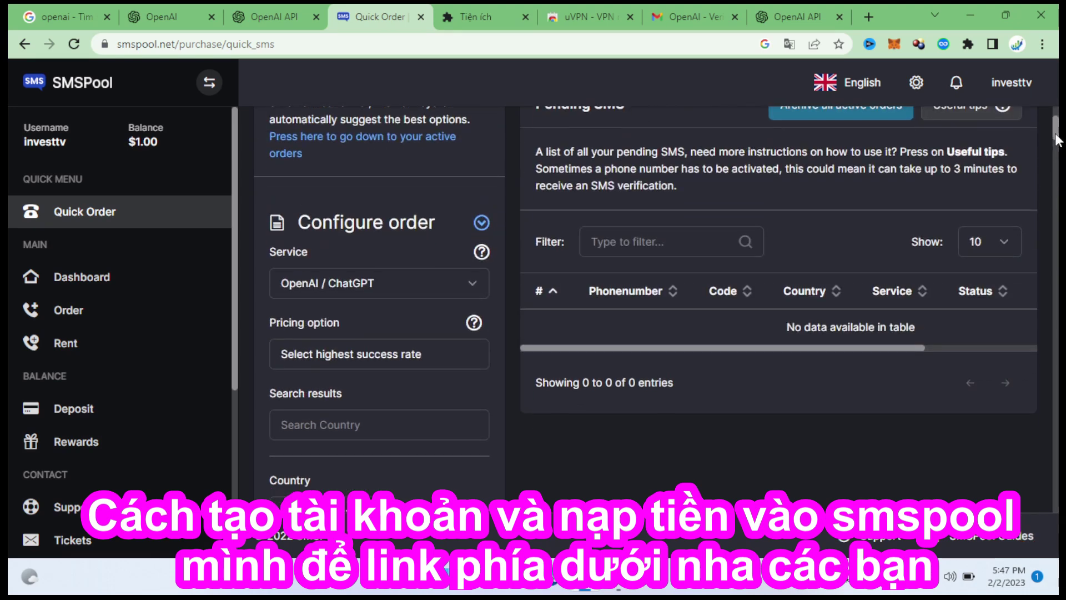
{"action": "scroll", "coordinate": [1057, 140], "scroll_direction": "down", "scroll_amount": 2}
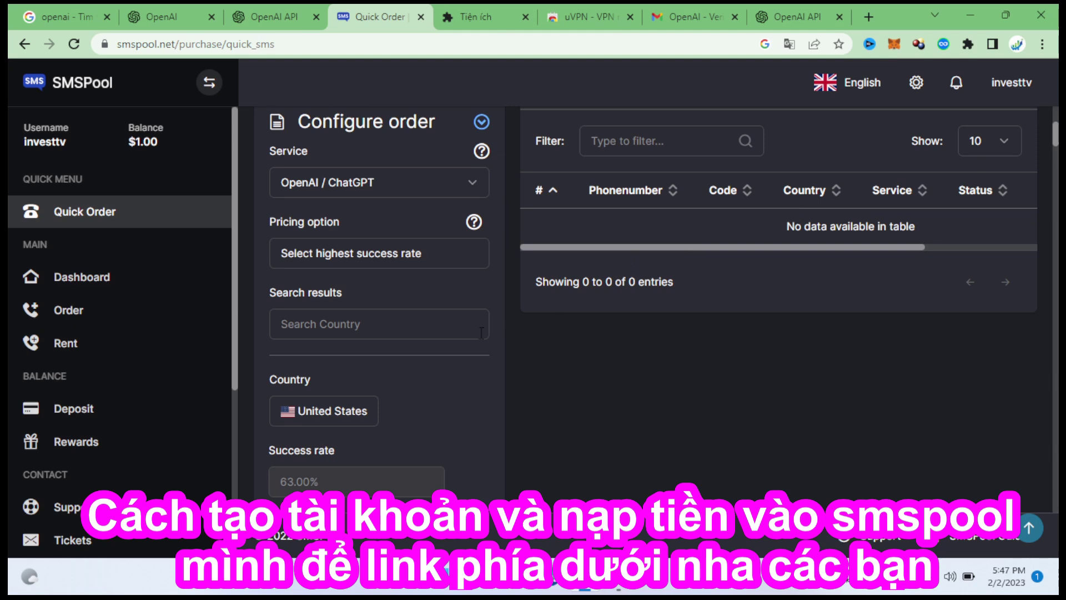
{"action": "left_click", "coordinate": [428, 332]}
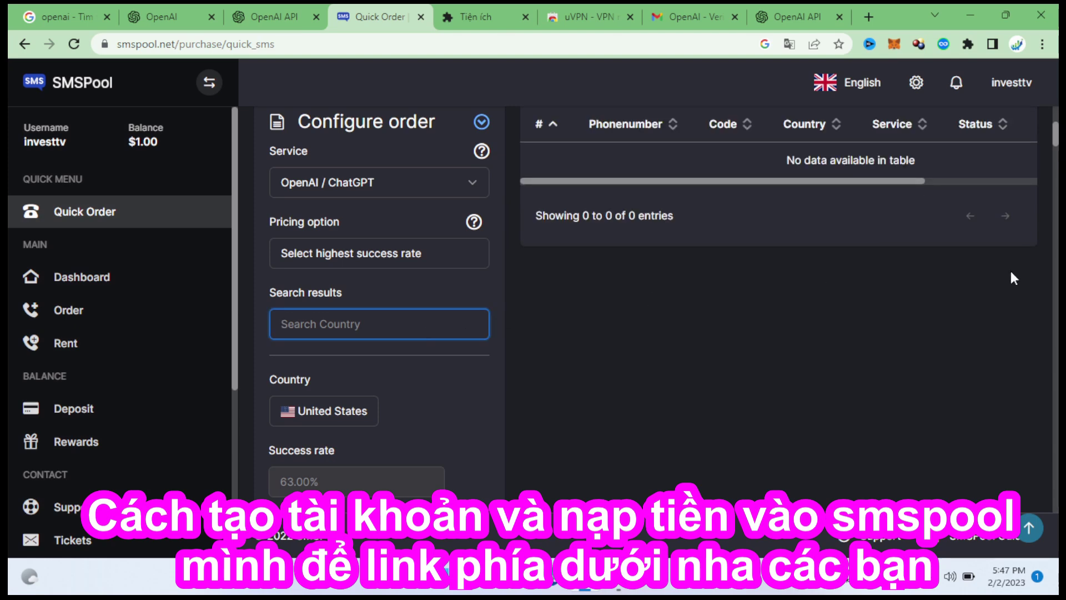
{"action": "left_click_drag", "start_coordinate": [1058, 136], "coordinate": [1060, 127]}
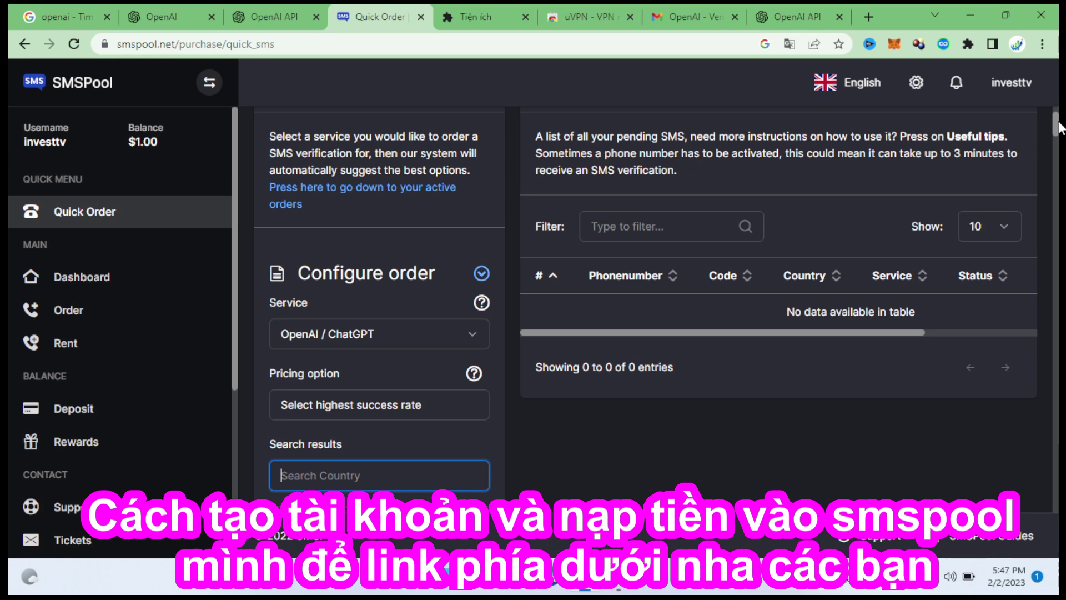
Choose United Kingdom as the number's country and purchase the order
{"action": "left_click", "coordinate": [1008, 228]}
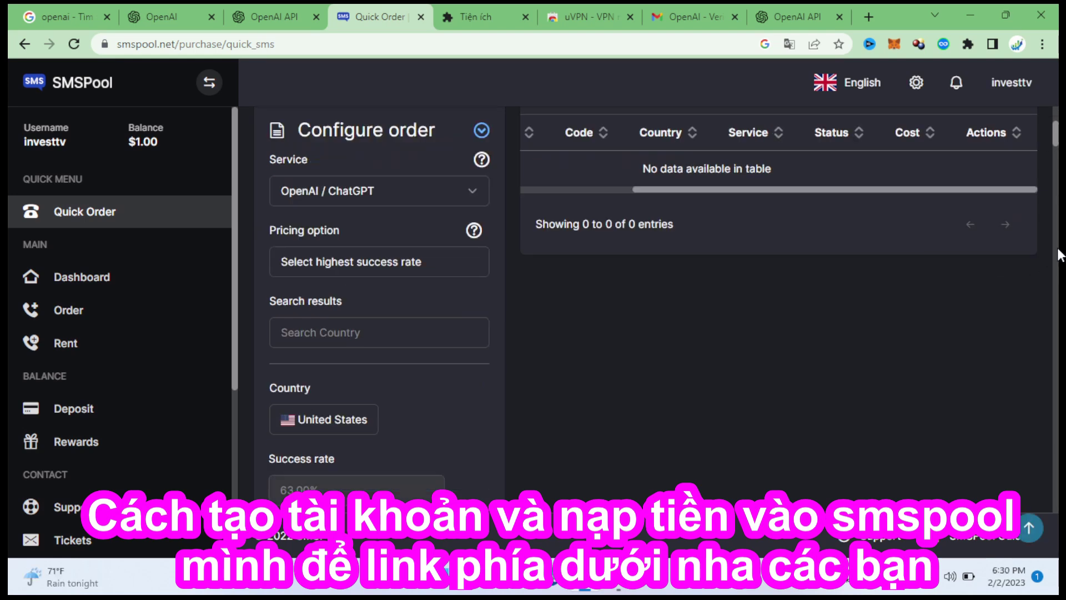
{"action": "mouse_move", "coordinate": [1061, 145]}
{"action": "left_mouse_down"}
{"action": "mouse_move", "coordinate": [1060, 128]}
{"action": "mouse_move", "coordinate": [1061, 157]}
{"action": "left_mouse_up"}
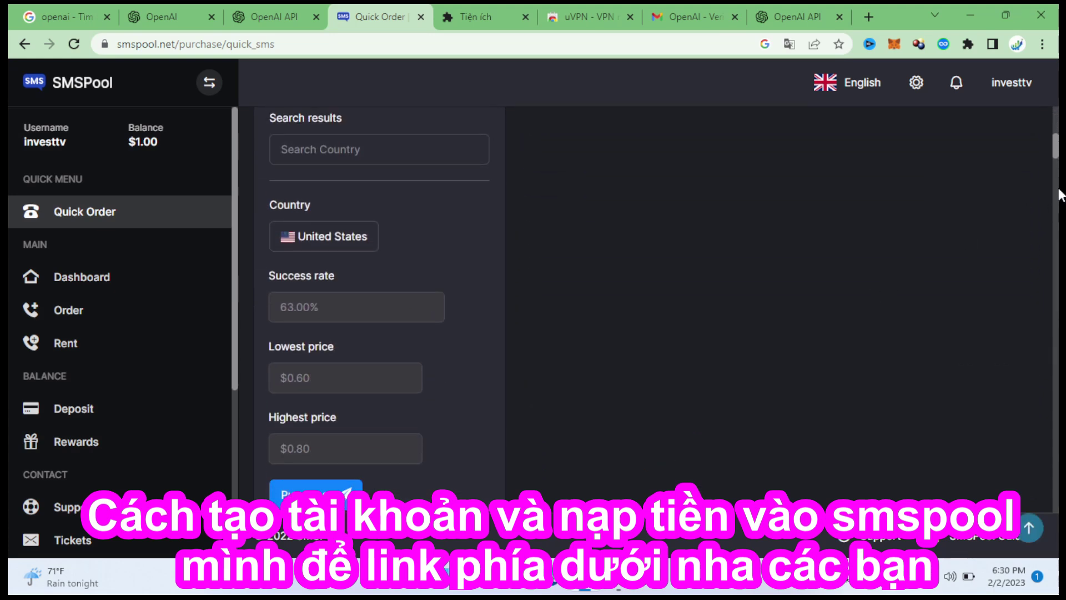
{"action": "left_click_drag", "start_coordinate": [1057, 144], "coordinate": [1058, 172]}
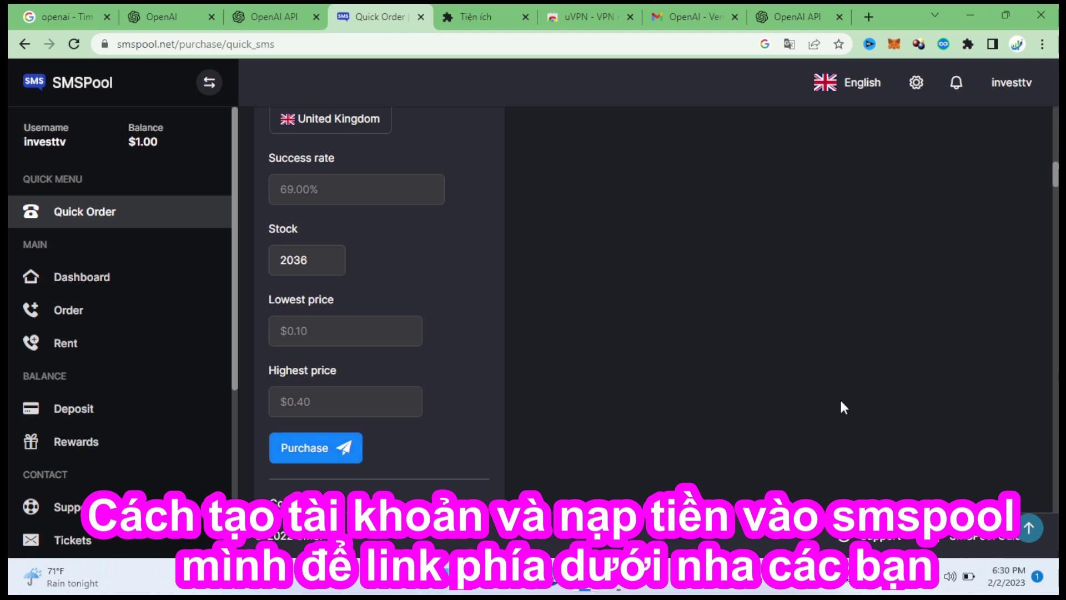
{"action": "left_click_drag", "start_coordinate": [1060, 189], "coordinate": [1061, 145]}
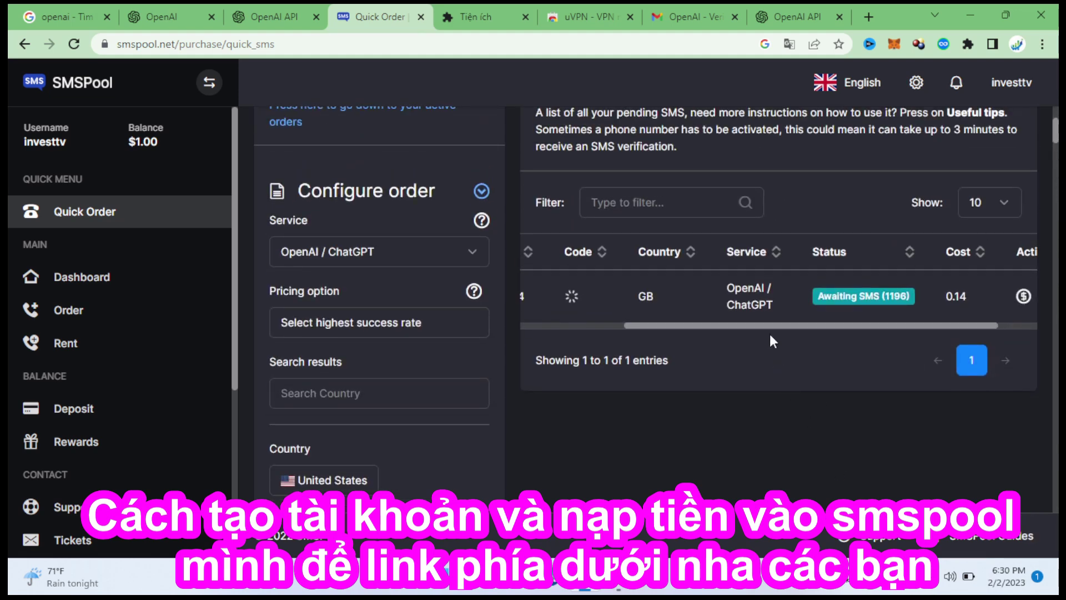
{"action": "left_click_drag", "start_coordinate": [767, 325], "coordinate": [649, 345]}
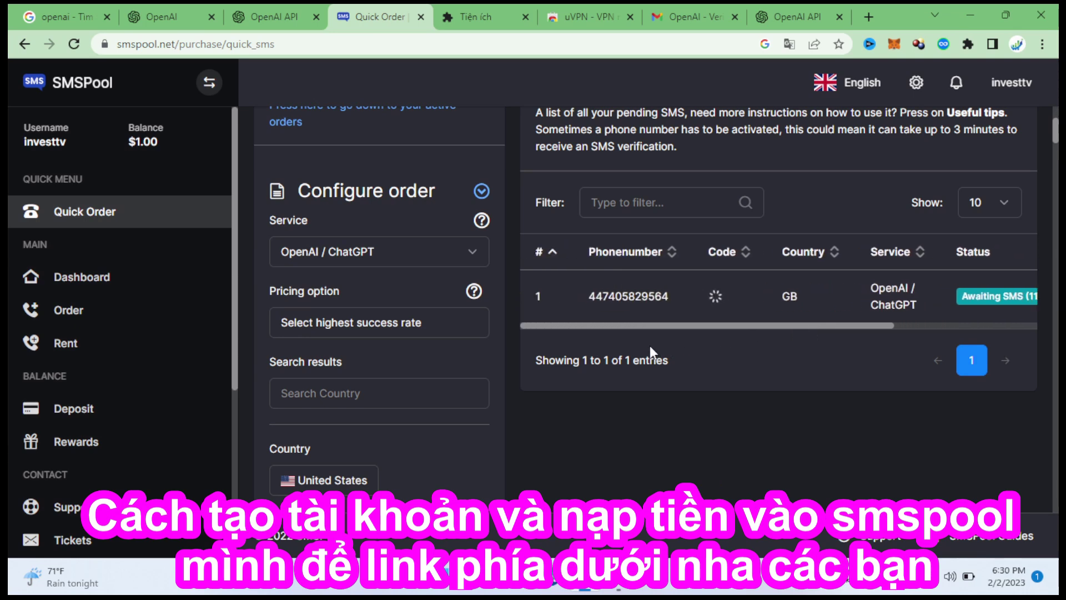
Select and copy the new order's phone number from the pending SMS table
{"action": "scroll", "coordinate": [664, 303], "scroll_direction": "down", "scroll_amount": 1}
{"action": "double_click", "coordinate": [659, 243]}
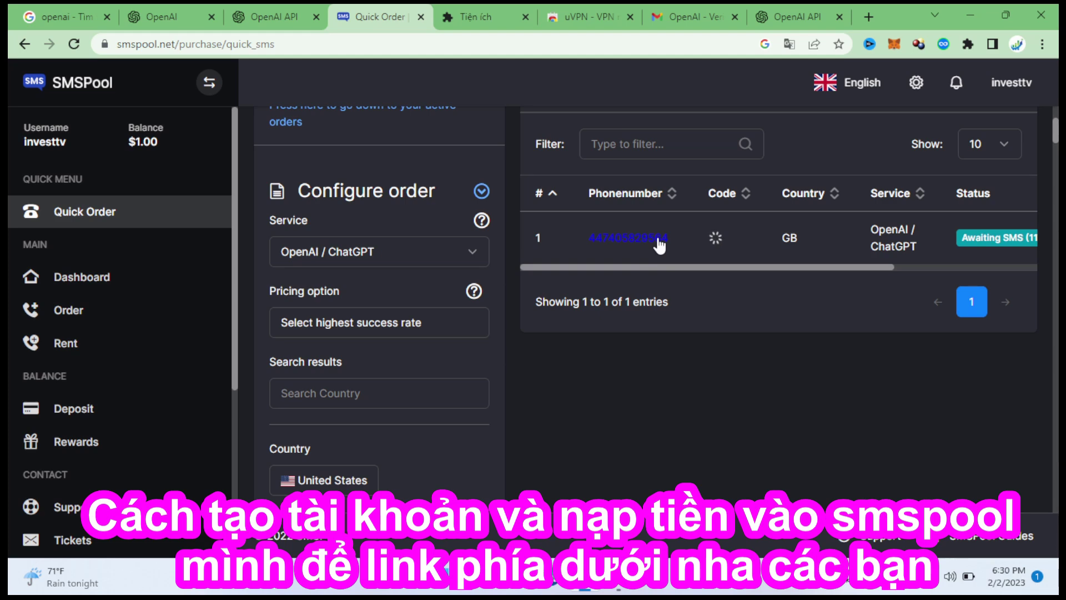
{"action": "right_click", "coordinate": [658, 237]}
{"action": "left_click", "coordinate": [621, 225]}
{"action": "left_click_drag", "start_coordinate": [622, 225], "coordinate": [582, 238]}
{"action": "left_click", "coordinate": [582, 235]}
{"action": "left_click_drag", "start_coordinate": [586, 237], "coordinate": [671, 237]}
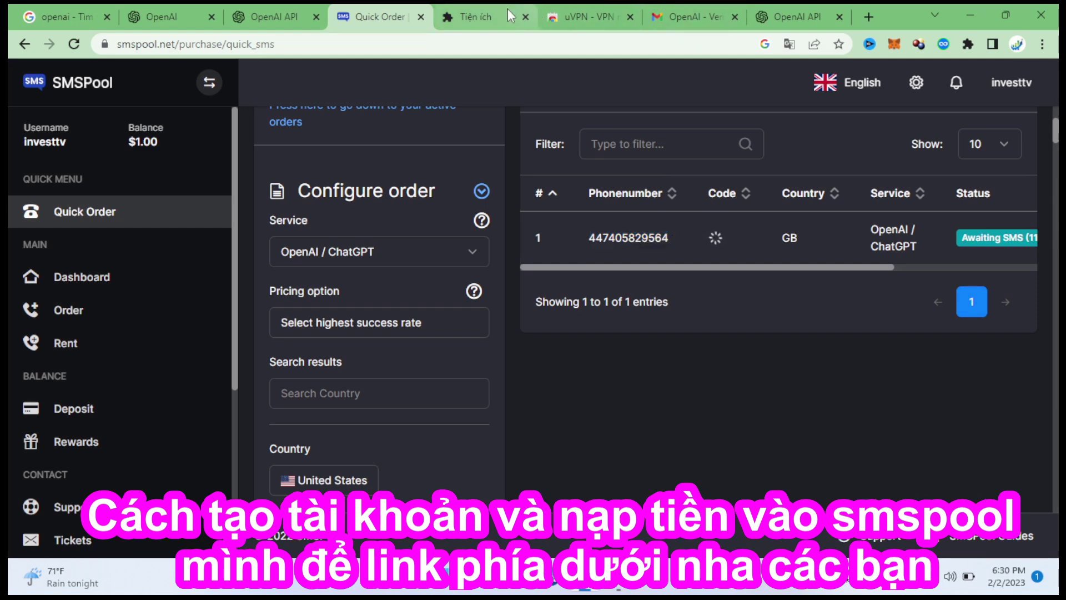
Enter the copied number under United Kingdom (+44), removing the duplicate 44, and send the code
{"action": "left_click", "coordinate": [787, 18]}
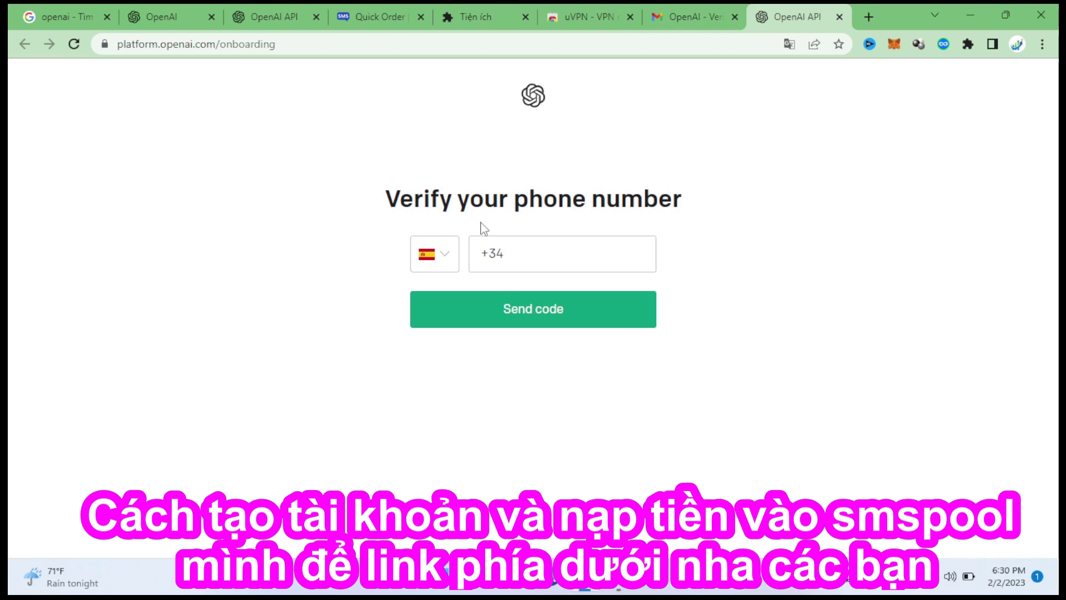
{"action": "left_click", "coordinate": [451, 258]}
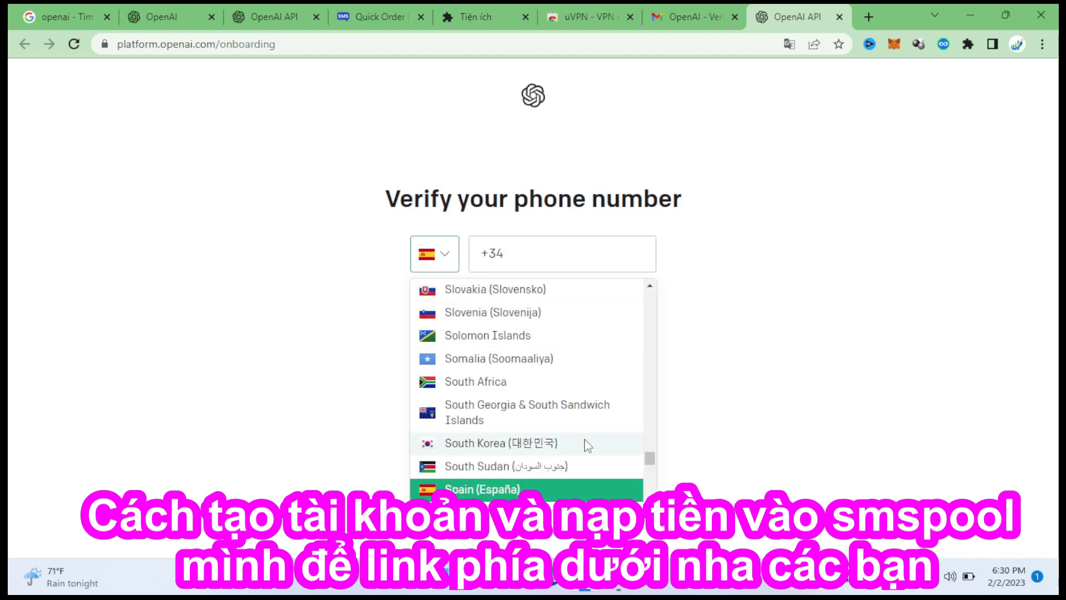
{"action": "left_click_drag", "start_coordinate": [649, 458], "coordinate": [651, 484]}
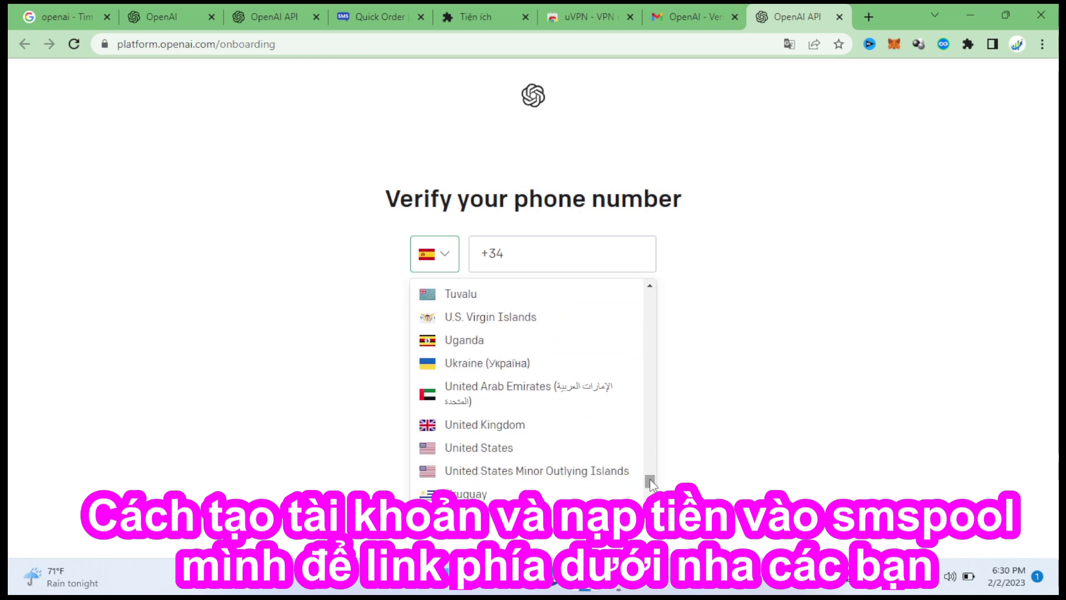
{"action": "left_click", "coordinate": [556, 434]}
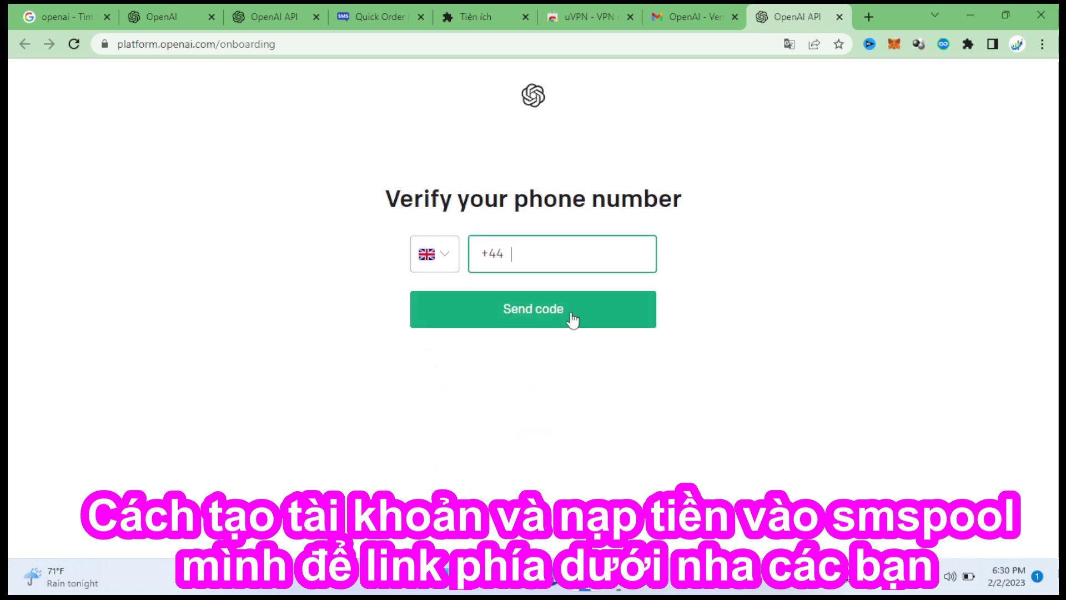
{"action": "key", "text": "ctrl+v"}
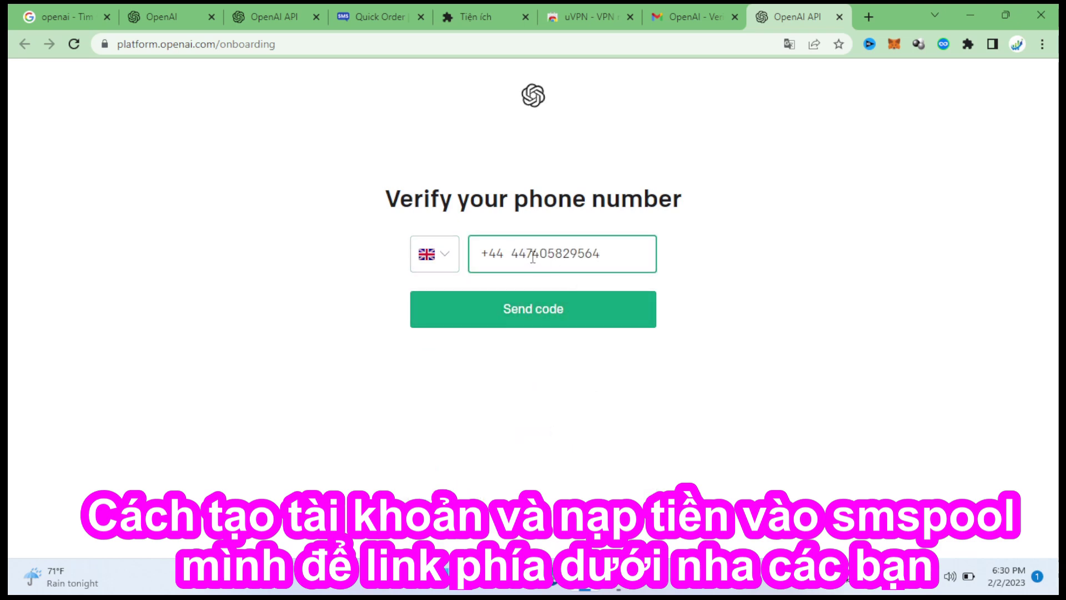
{"action": "left_click", "coordinate": [528, 255]}
{"action": "key", "text": "BackSpace"}
{"action": "key", "text": "BackSpace"}
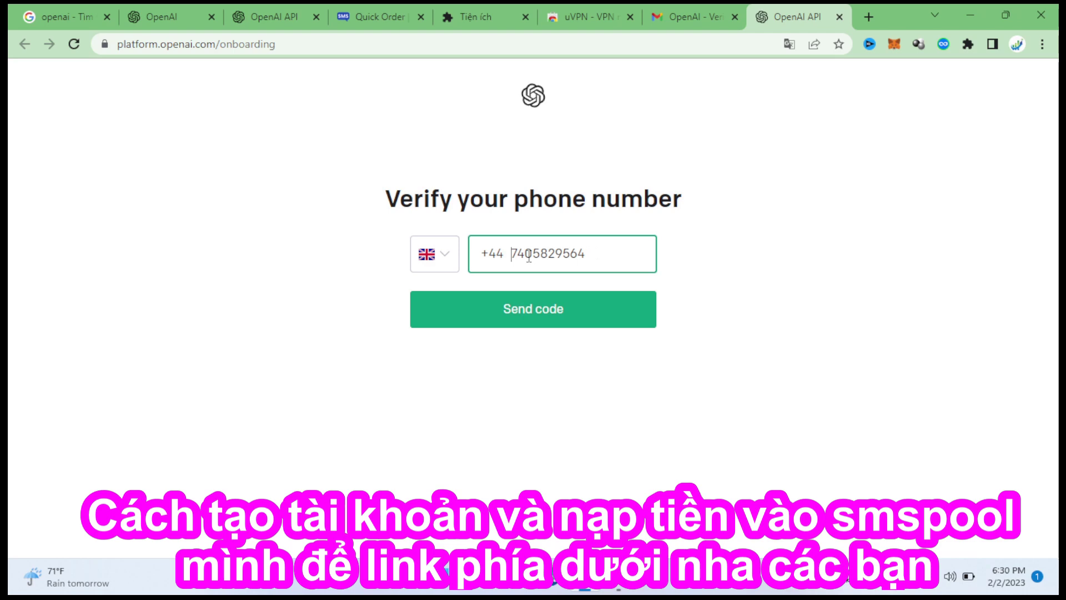
{"action": "left_click", "coordinate": [545, 311]}
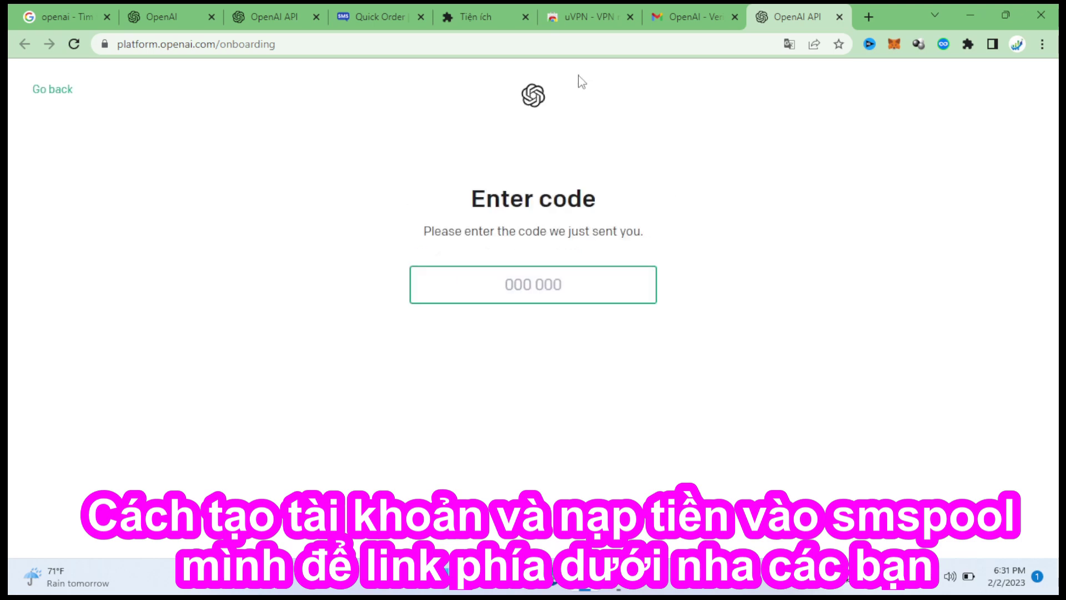
Check SMSPool and the OpenAI code page until the UK order shows its received code, completed
{"action": "left_click", "coordinate": [378, 15]}
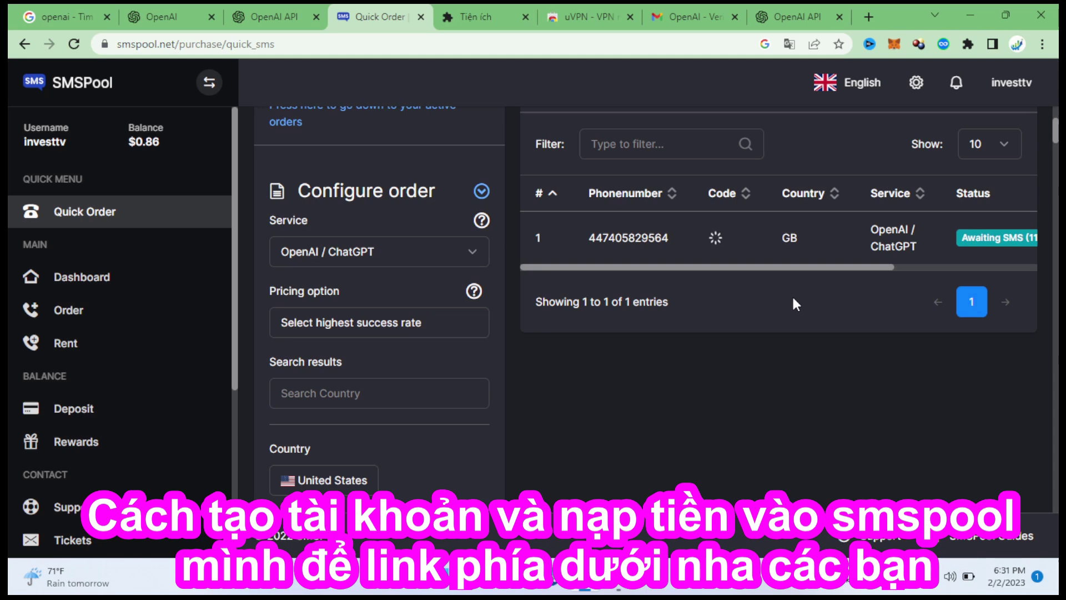
{"action": "left_click", "coordinate": [798, 10]}
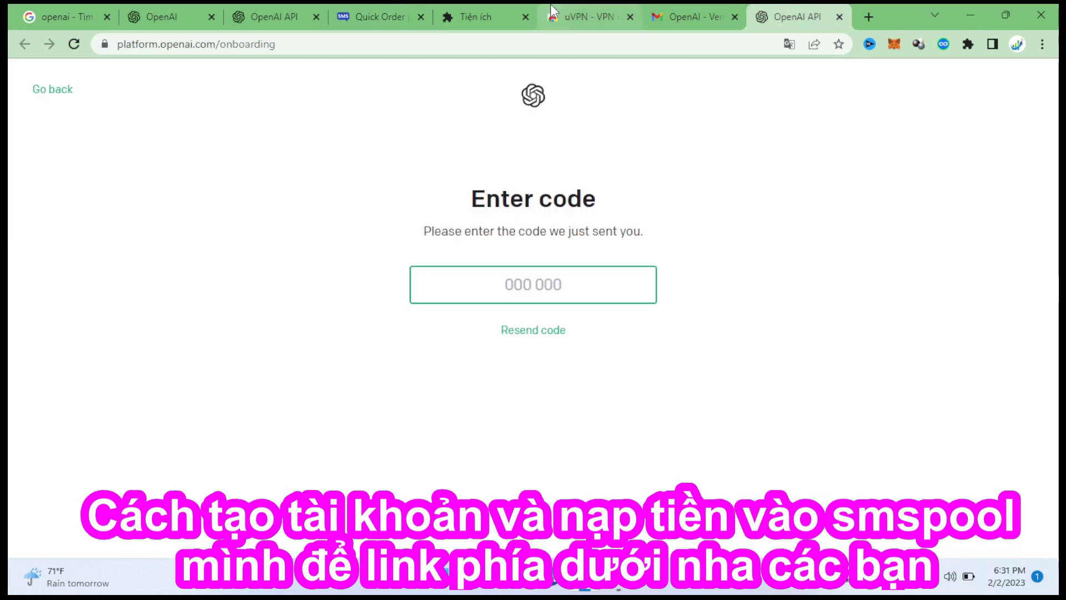
{"action": "left_click", "coordinate": [404, 12]}
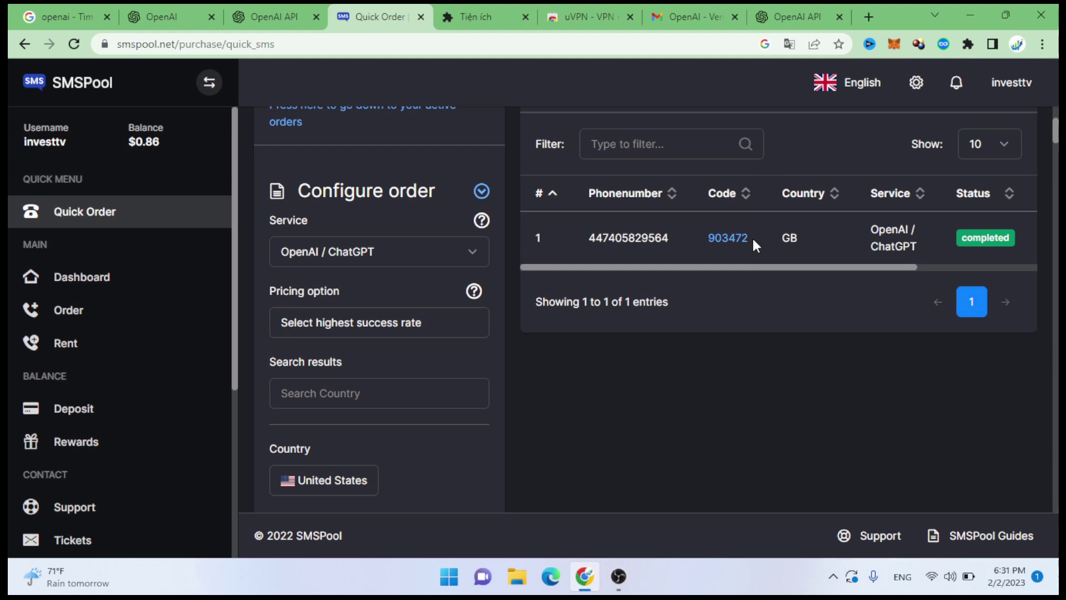
Back on the OpenAI verification page, enter the SMS code received from SMSPool
{"action": "left_click", "coordinate": [790, 17]}
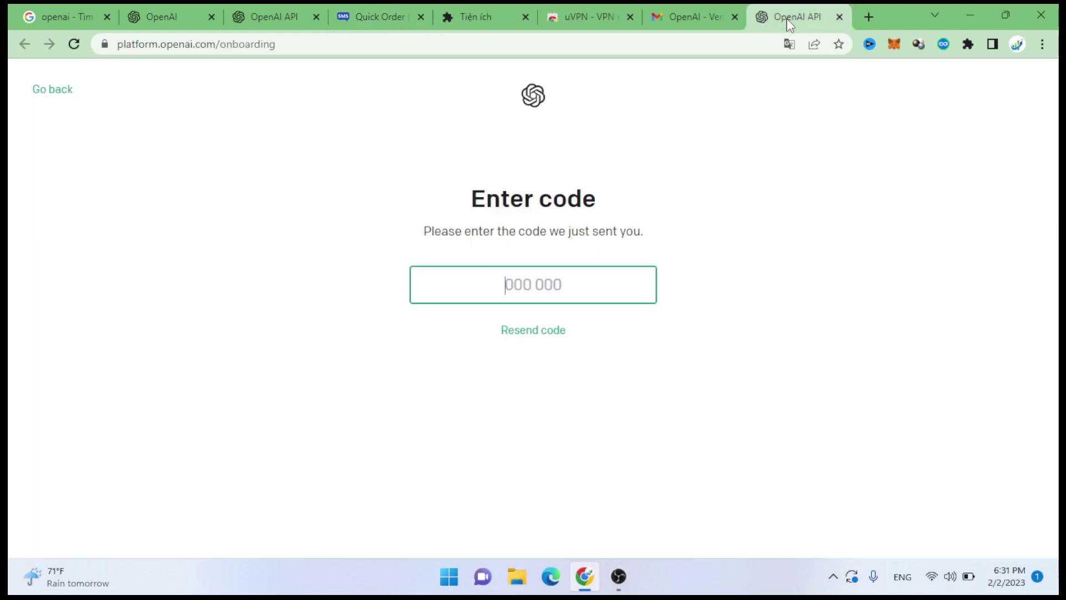
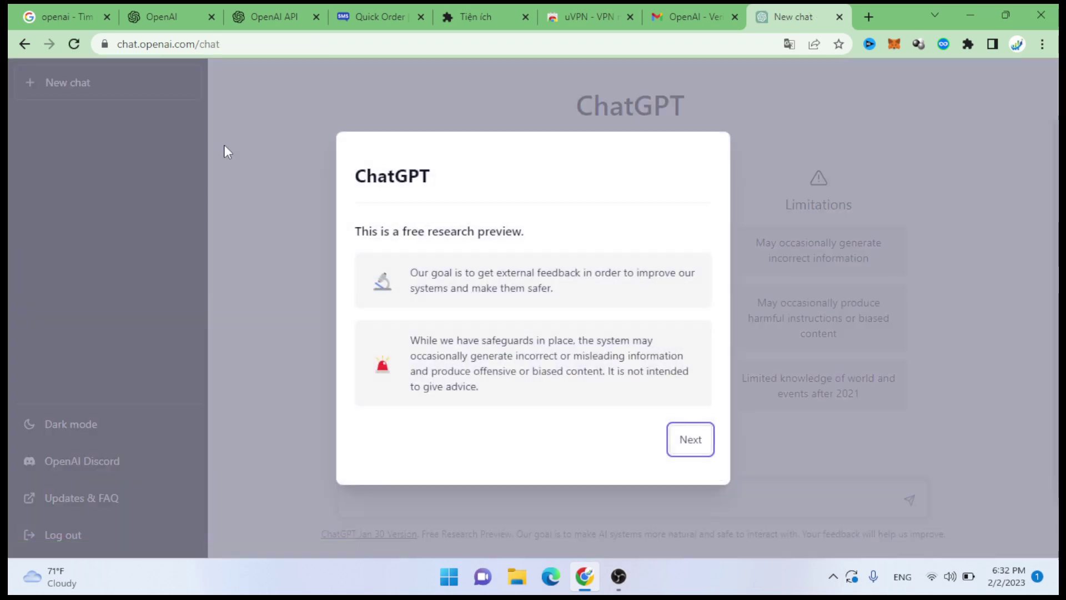
Dismiss the three ChatGPT welcome notes and turn on dark mode from the sidebar
{"action": "left_click", "coordinate": [703, 450]}
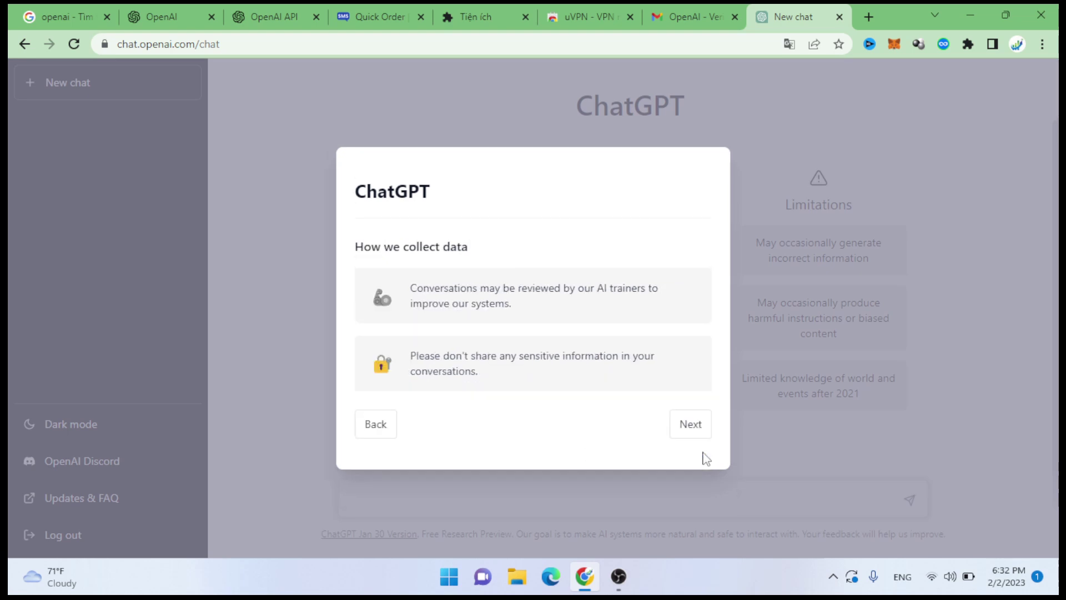
{"action": "left_click", "coordinate": [695, 435]}
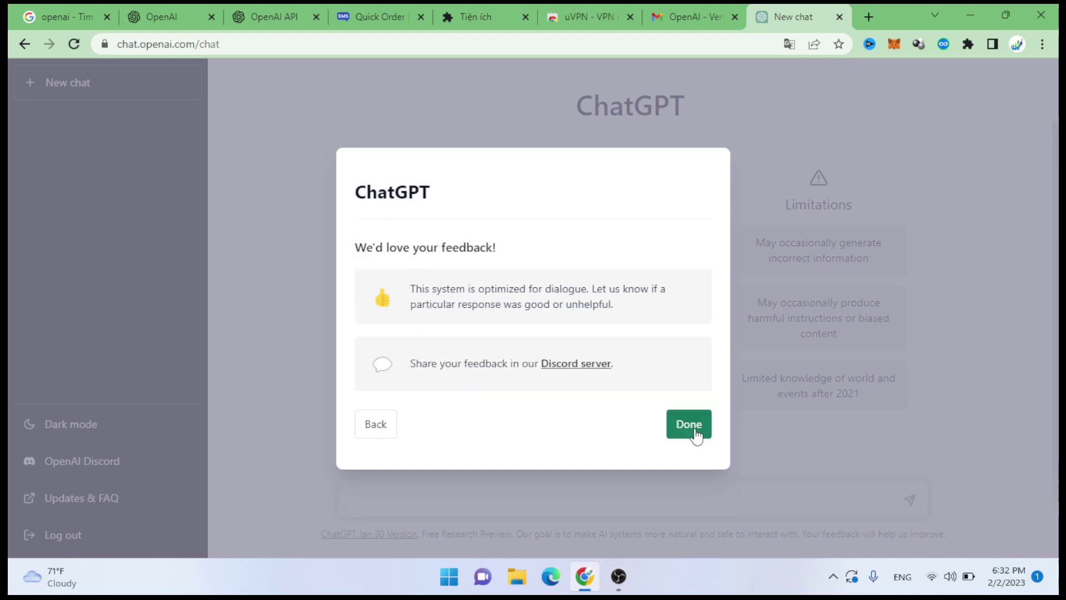
{"action": "left_click", "coordinate": [696, 435]}
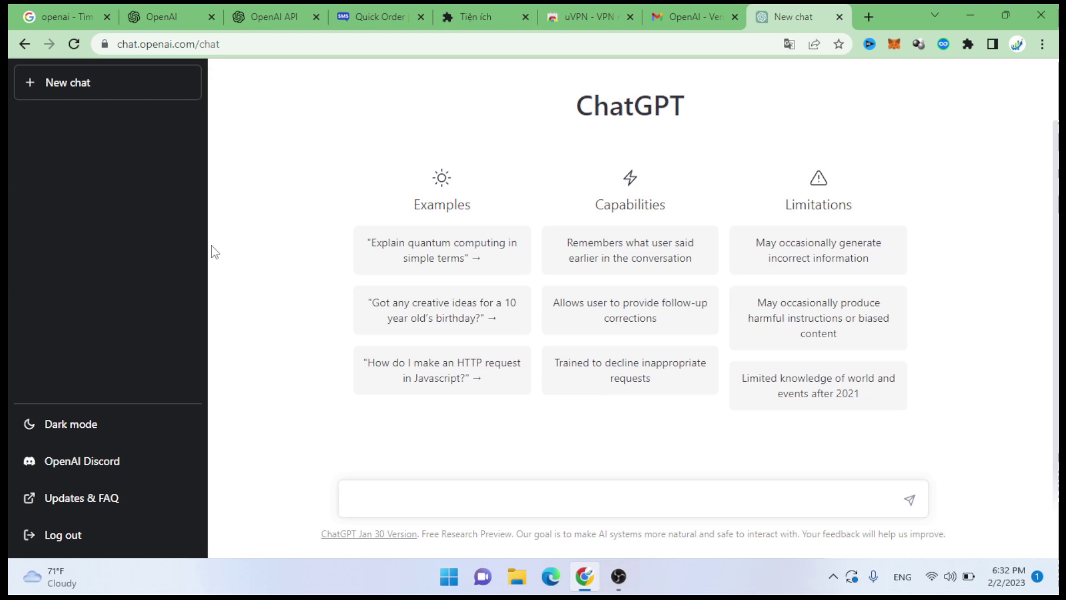
{"action": "left_click", "coordinate": [65, 432]}
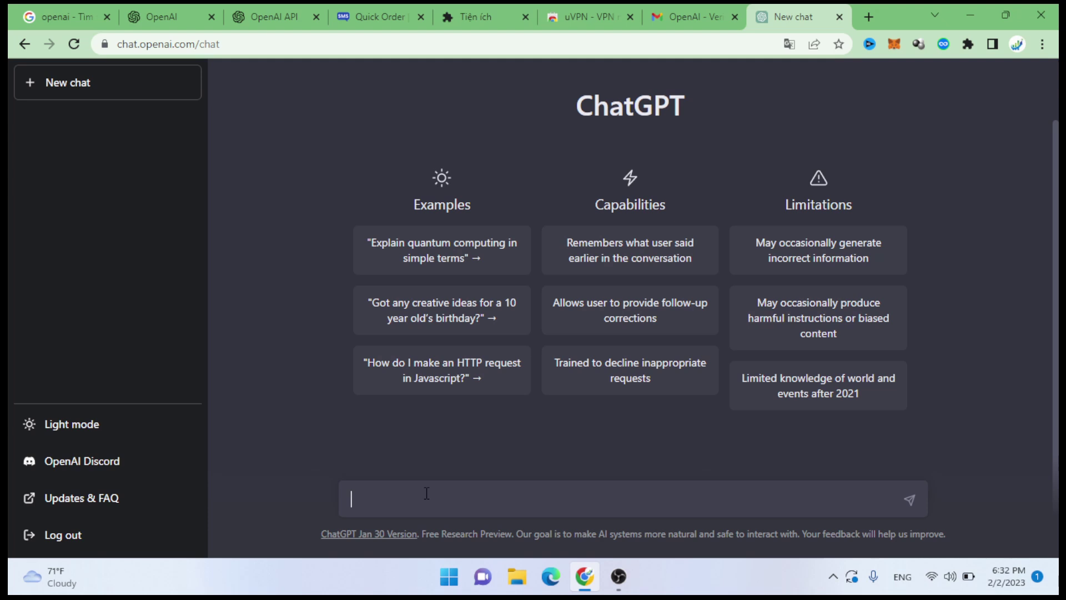
Send ChatGPT the question 'mấy giờ rồi', then begin a follow-up 'bạn biêt'
{"action": "type", "text": "bạn"}
{"action": "key", "text": "BackSpace"}
{"action": "key", "text": "BackSpace"}
{"action": "key", "text": "BackSpace"}
{"action": "key", "text": "BackSpace"}
{"action": "type", "text": "mấy giờ rồi"}
{"action": "key", "text": "Return"}
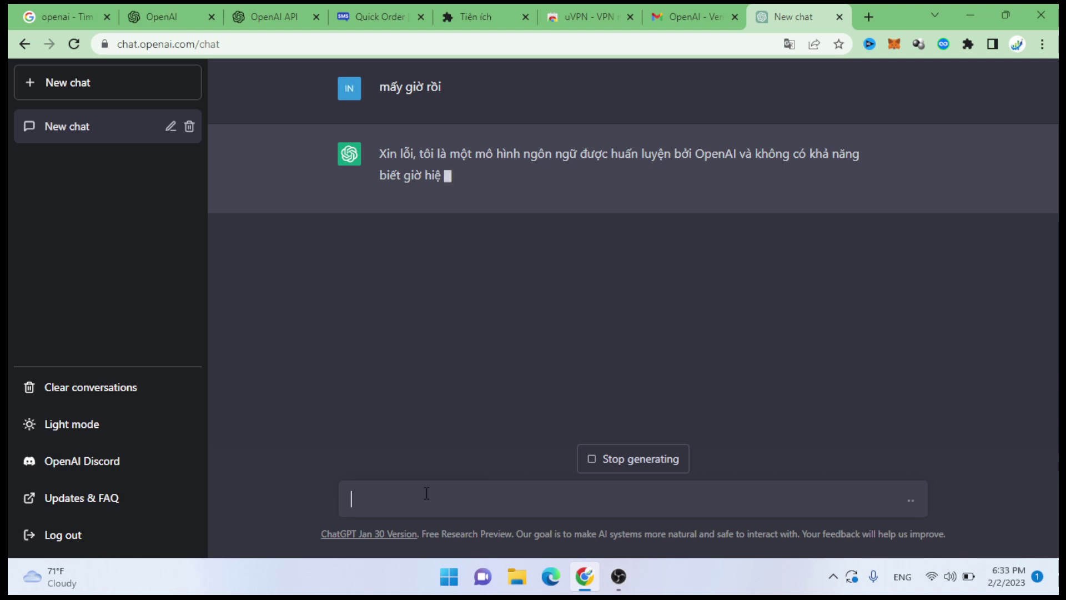
{"action": "type", "text": "bạn"}
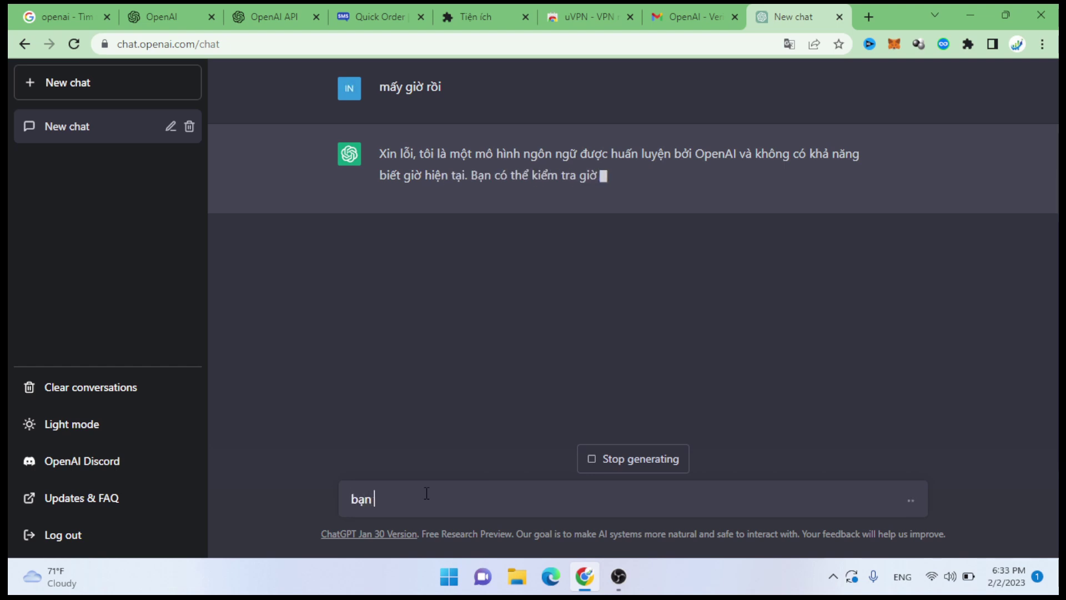